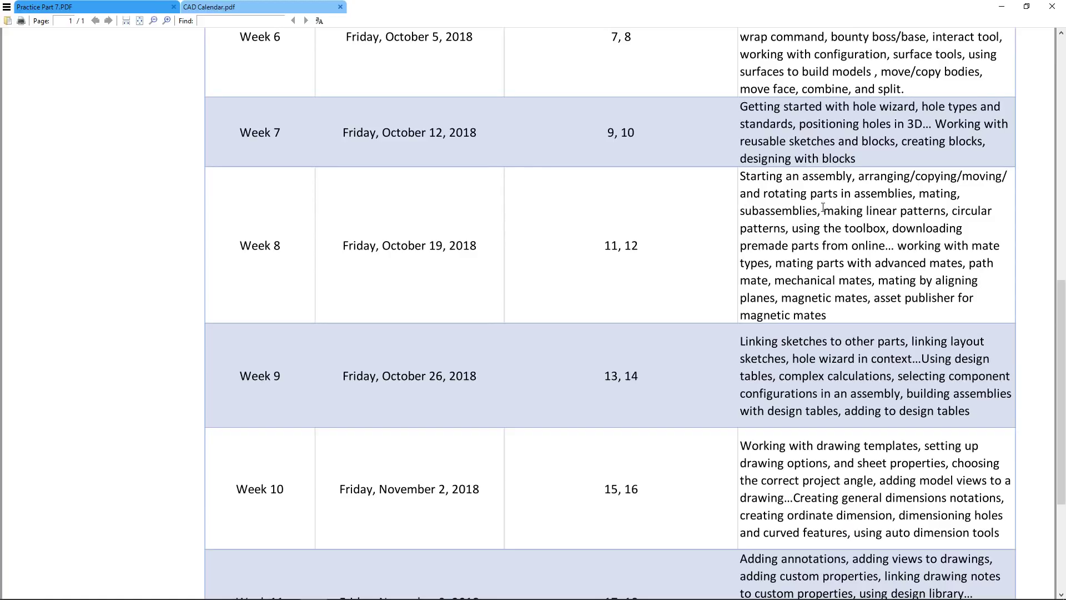
# Bring up the Practice Part 7 drawing and fit the whole page in view
pyautogui.click(113, 7)
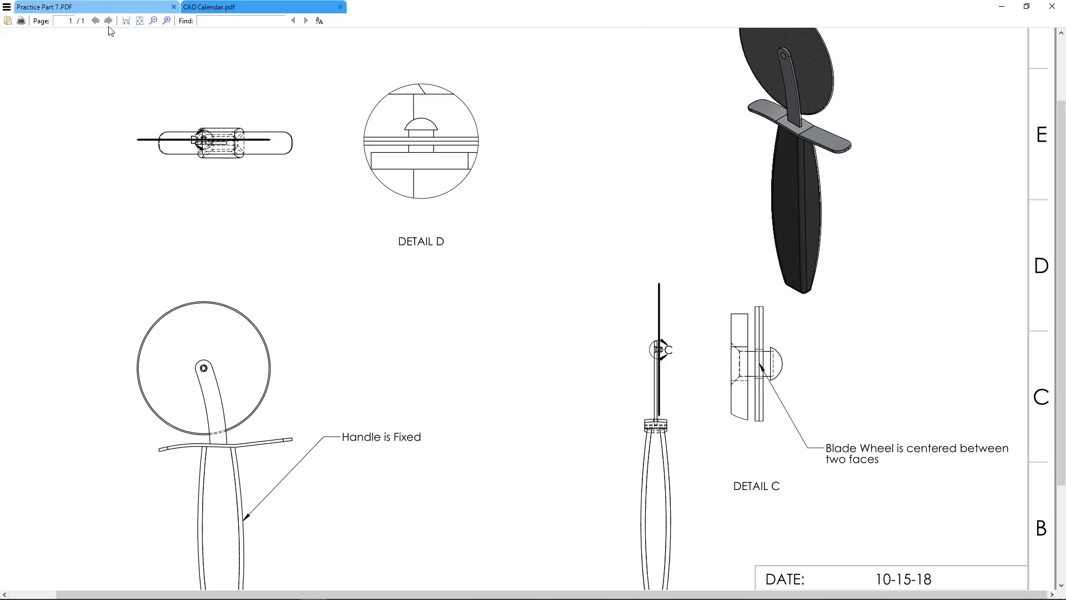
pyautogui.keyDown('ctrl'); pyautogui.scroll(-1, 526, 269); pyautogui.keyUp('ctrl')
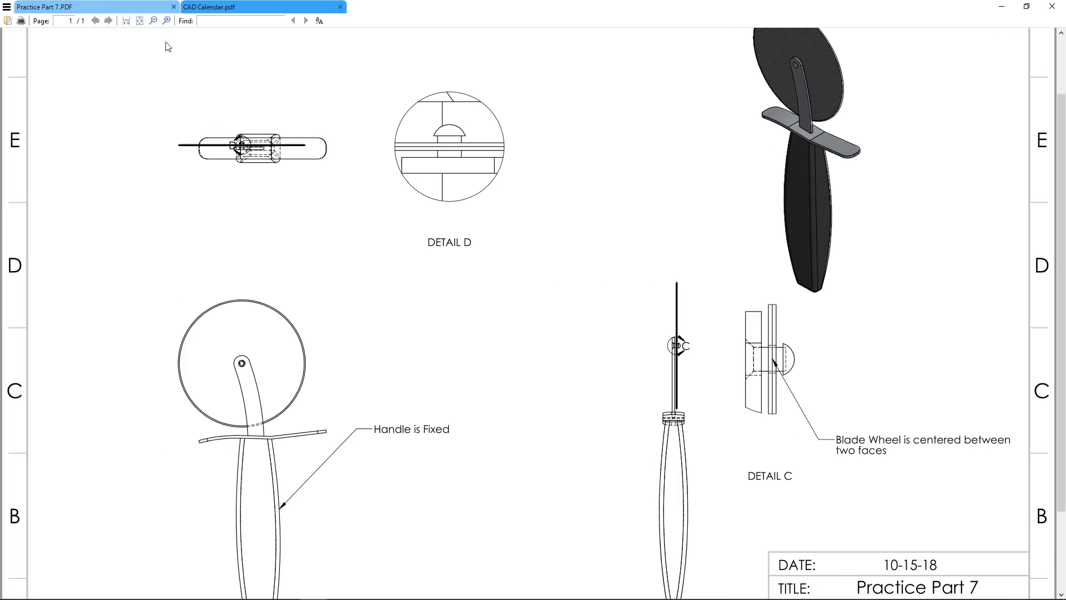
pyautogui.click(140, 21)
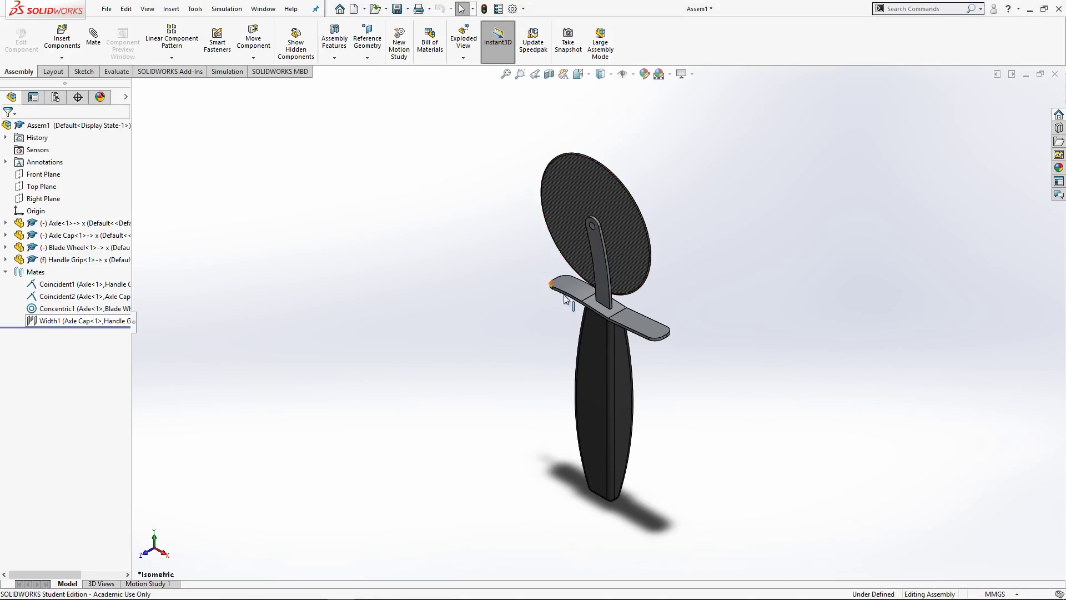
# Examine the finished pizza cutter assembly in SOLIDWORKS from several angles and compare it with the Practice Part 7 drawing
pyautogui.moveTo(549, 332); pyautogui.dragTo(536, 277, button='middle')
pyautogui.scroll(-5, 544, 274)
pyautogui.scroll(1, 561, 228)
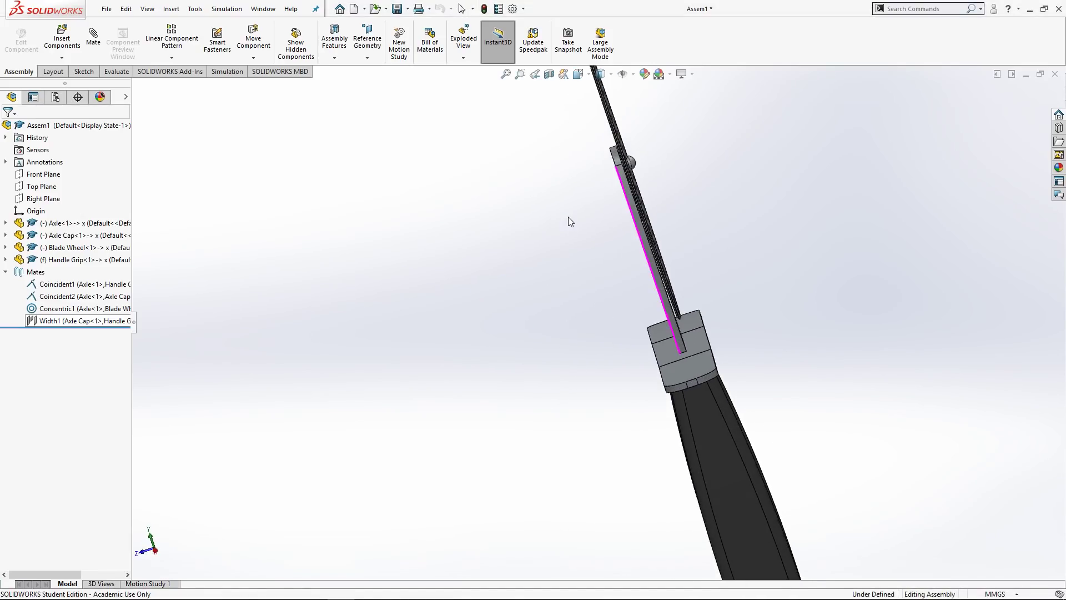
pyautogui.moveTo(568, 216); pyautogui.dragTo(655, 289, button='middle')
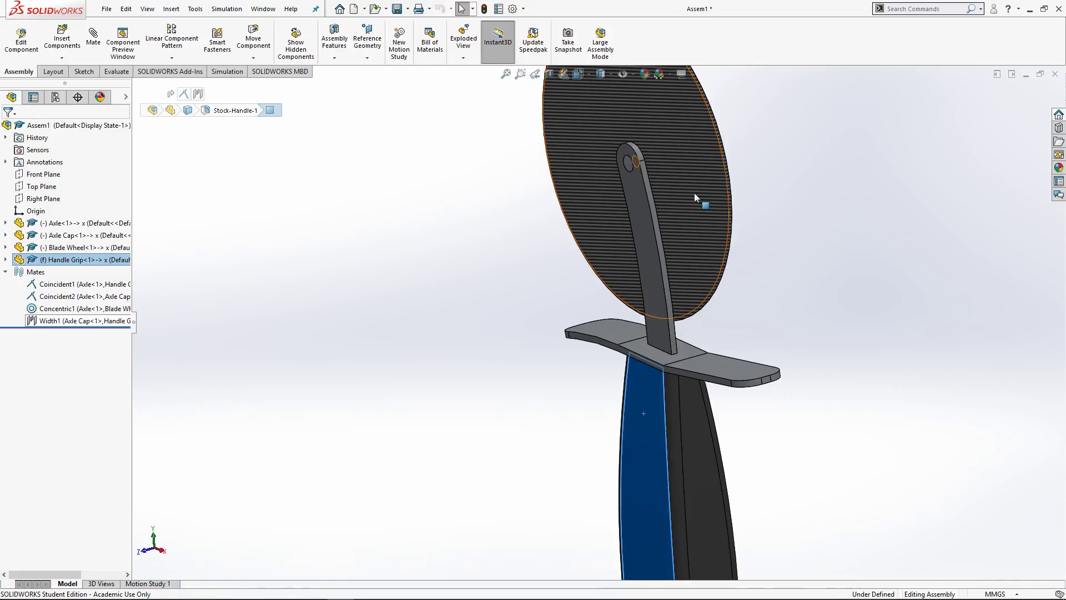
pyautogui.click(710, 223)
pyautogui.scroll(-4, 702, 258)
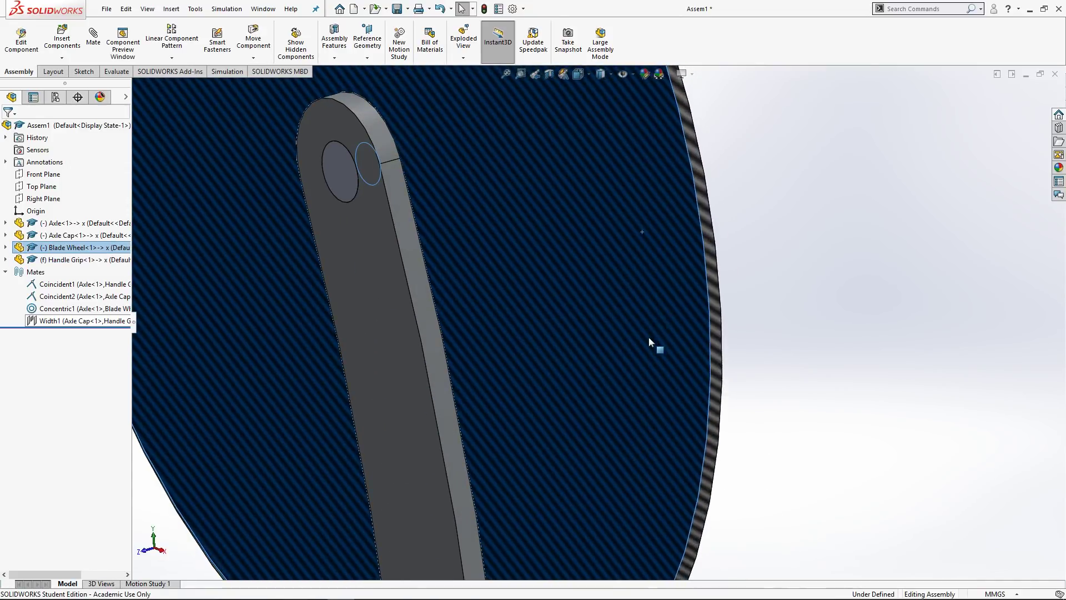
pyautogui.scroll(5, 639, 222)
pyautogui.click(691, 330)
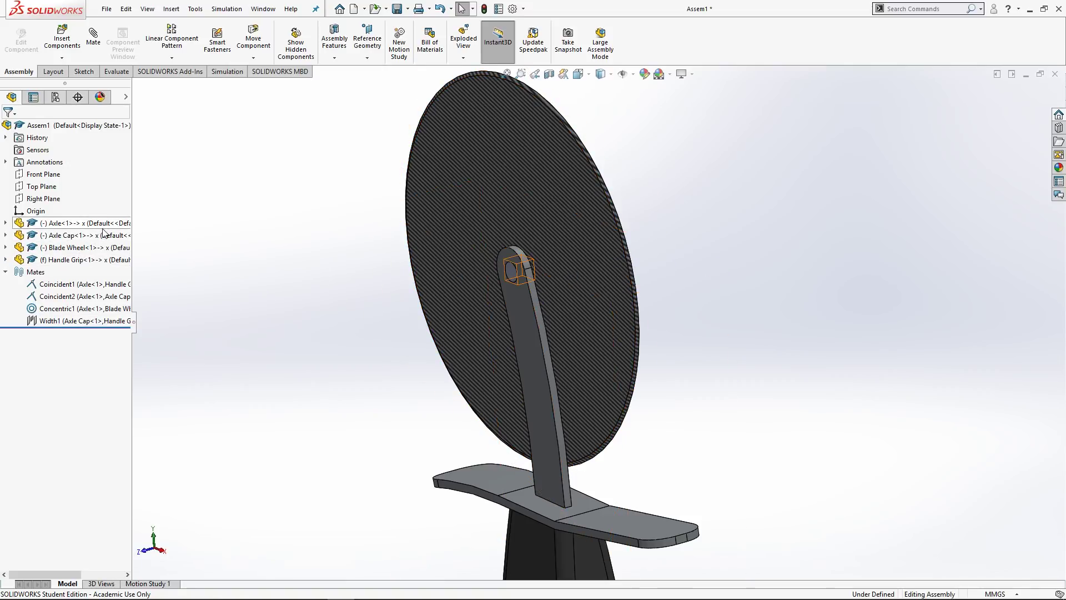
pyautogui.scroll(6, 666, 307)
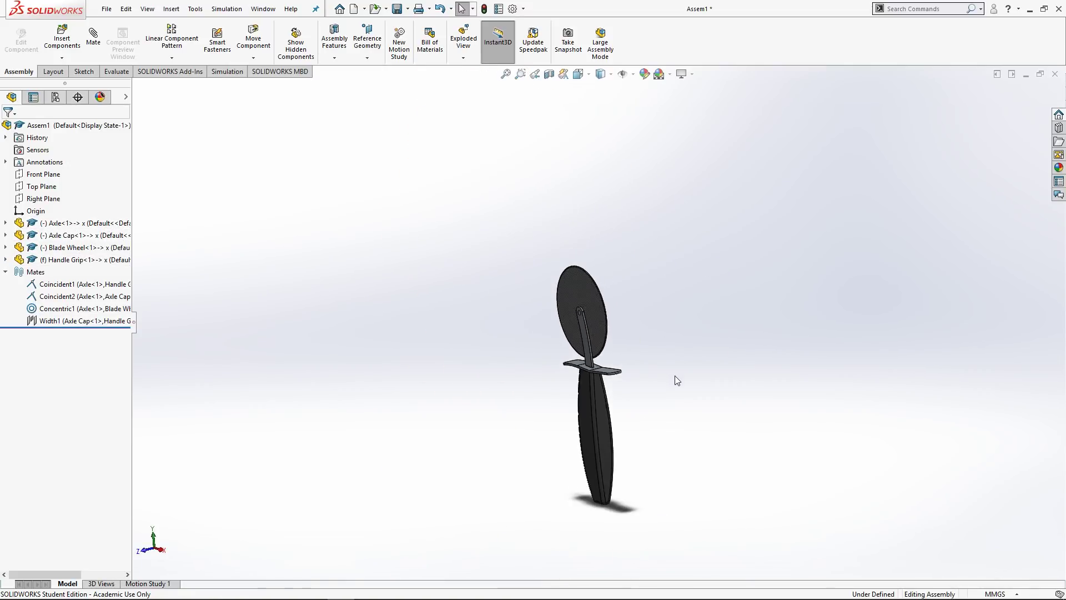
pyautogui.moveTo(675, 376)
pyautogui.mouseDown(button='middle')
pyautogui.moveTo(661, 383)
pyautogui.moveTo(669, 369)
pyautogui.mouseUp(button='middle')
pyautogui.hotkey('alt', 'Tab')
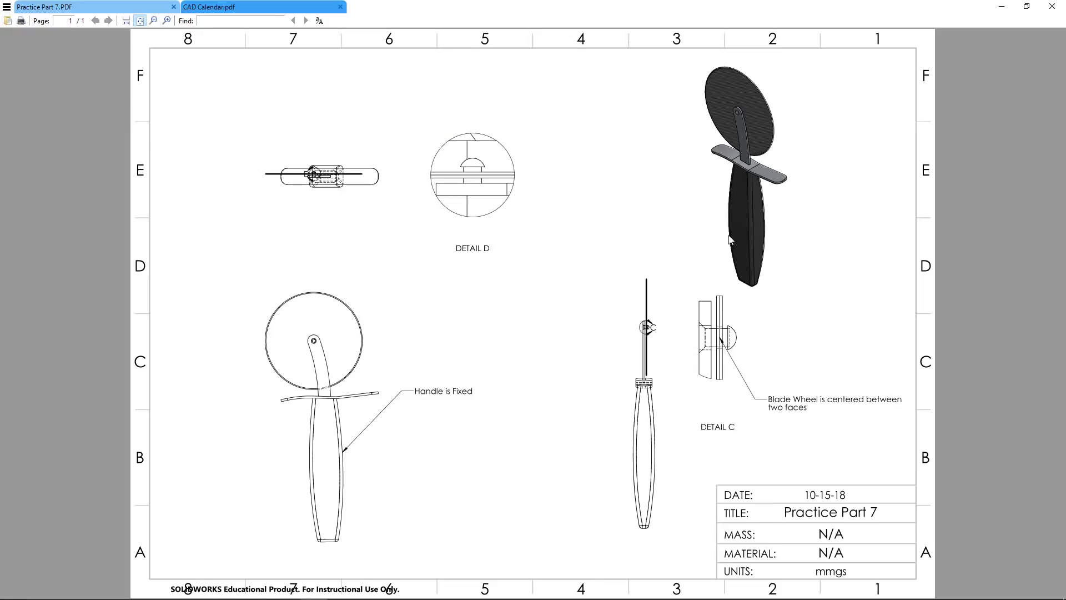
pyautogui.hotkey('alt', 'Tab')
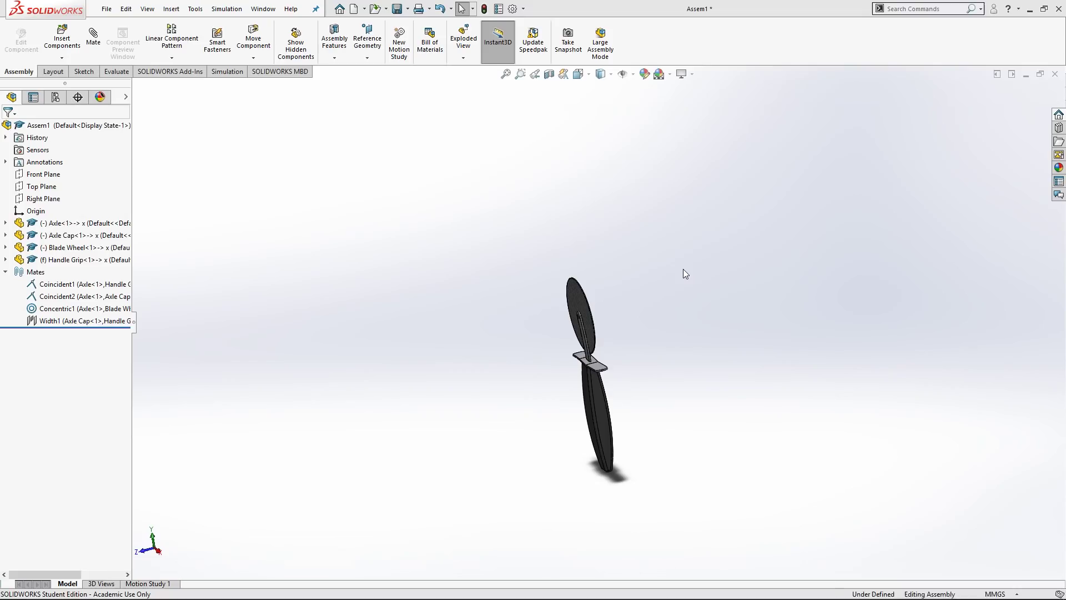
# Create a new assembly document
pyautogui.click(106, 10)
pyautogui.click(106, 9)
pyautogui.click(107, 10)
pyautogui.click(119, 26)
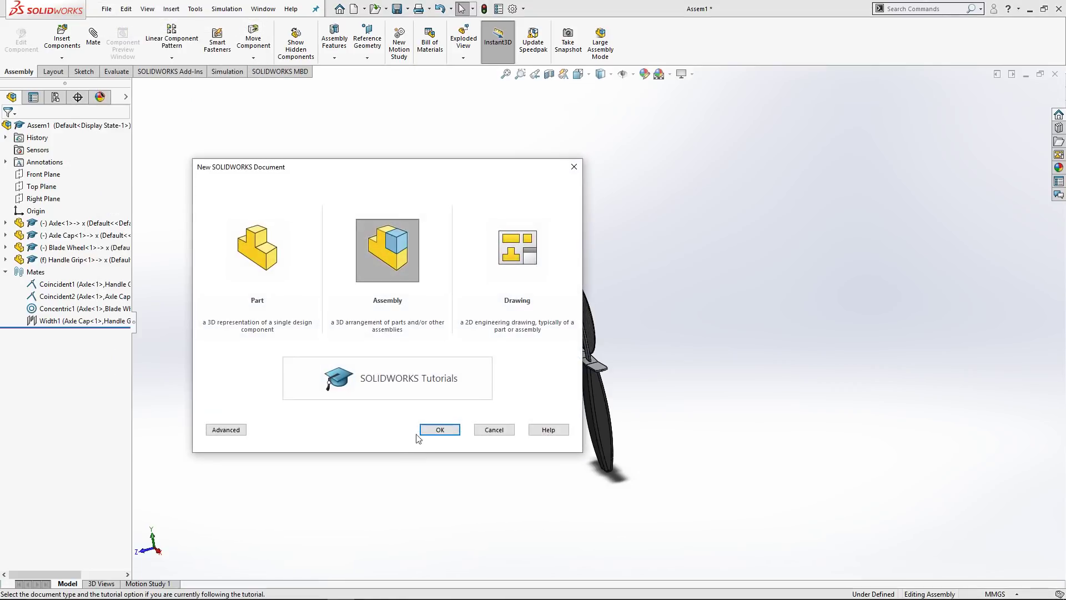
pyautogui.doubleClick(392, 253)
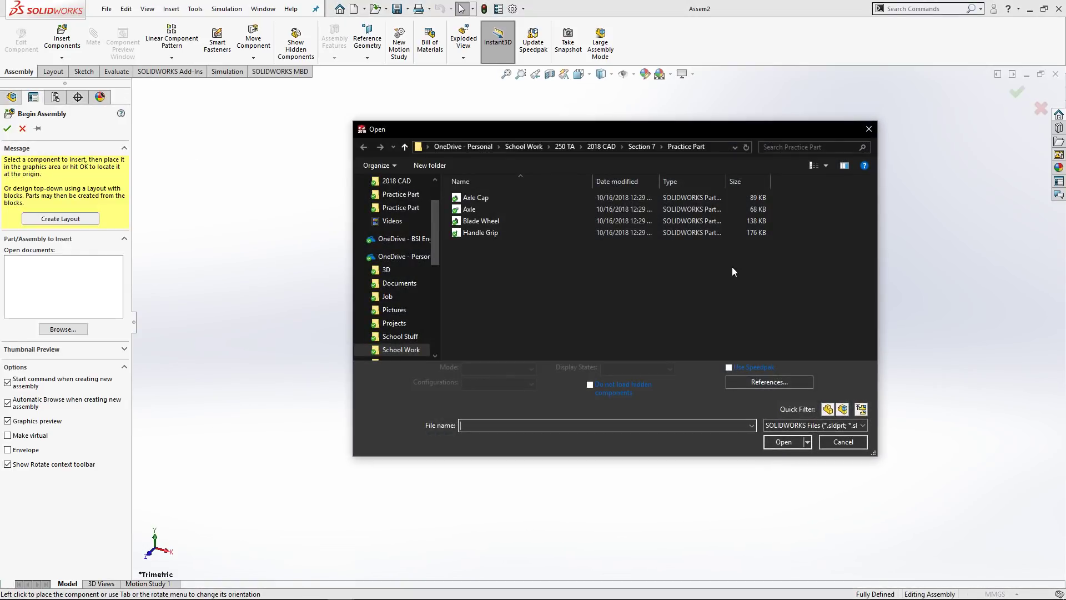
# Load the Axle Cap, Axle, Blade Wheel and Handle Grip part files together for insertion into the assembly
pyautogui.moveTo(552, 255); pyautogui.dragTo(525, 196)
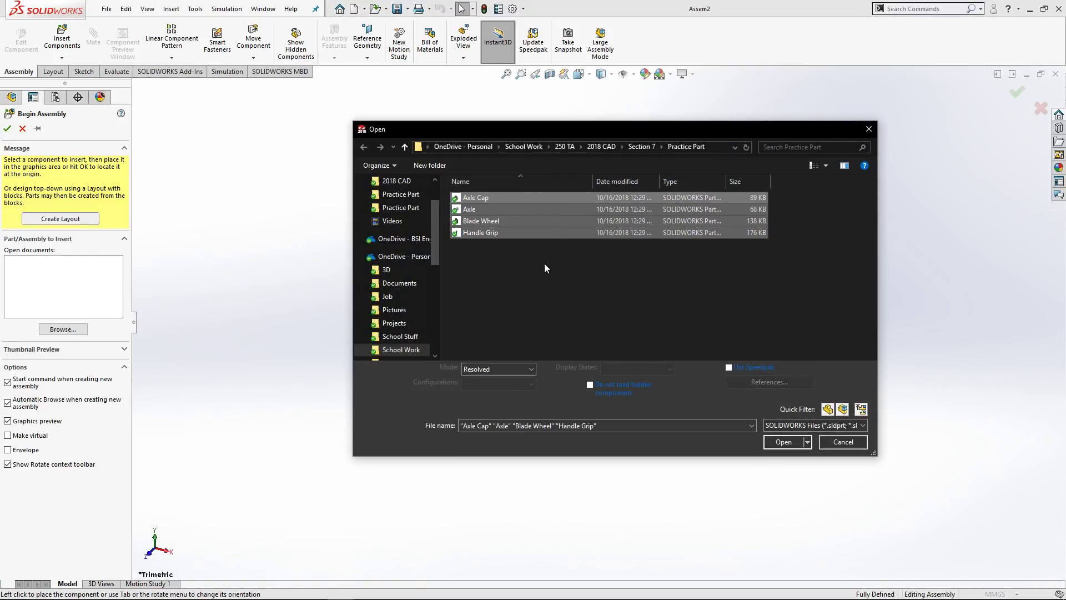
pyautogui.click(559, 306)
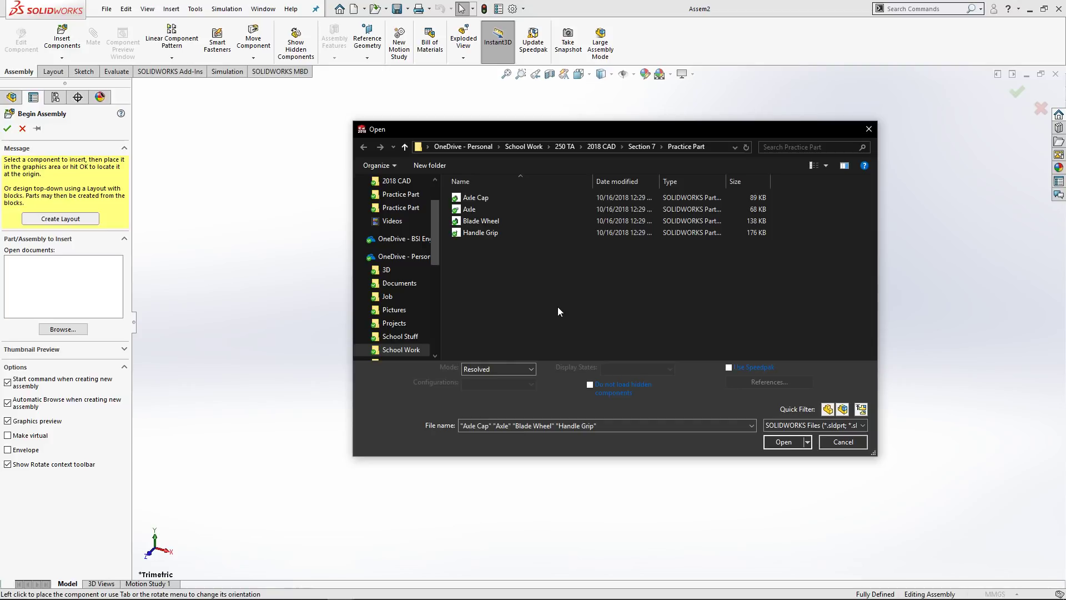
pyautogui.moveTo(555, 308); pyautogui.dragTo(545, 194)
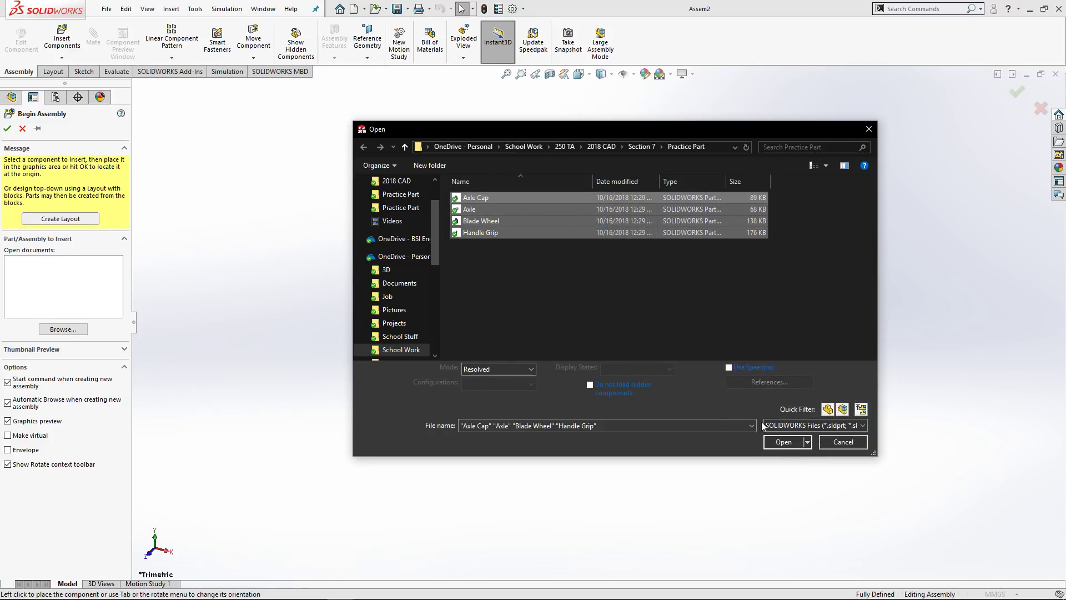
pyautogui.click(792, 442)
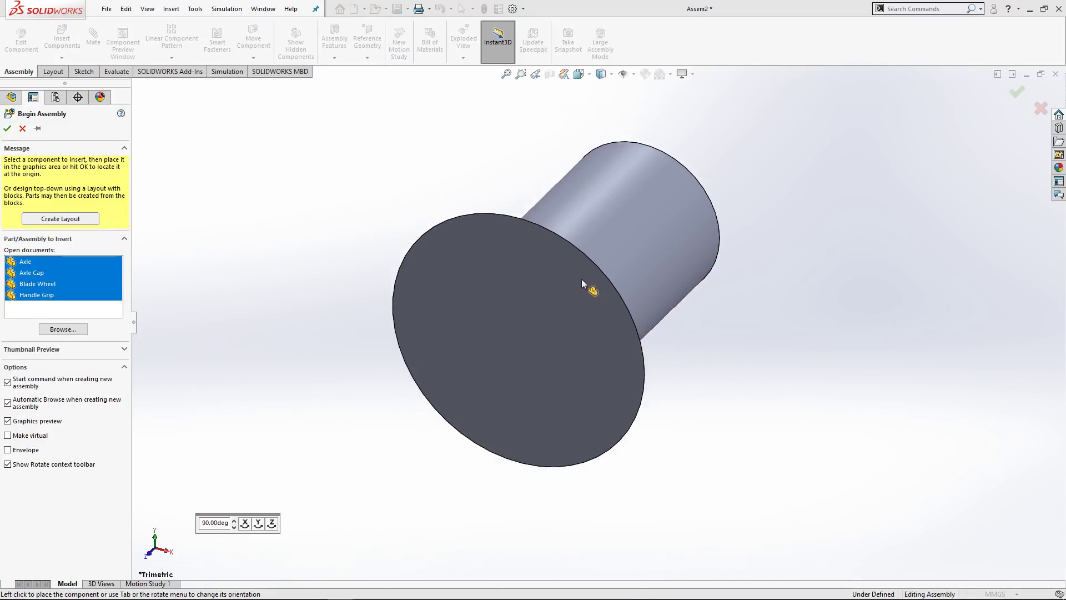
# Place the axle, axle cap, blade wheel and handle grip apart in the assembly and show it in isometric view
pyautogui.click(576, 292)
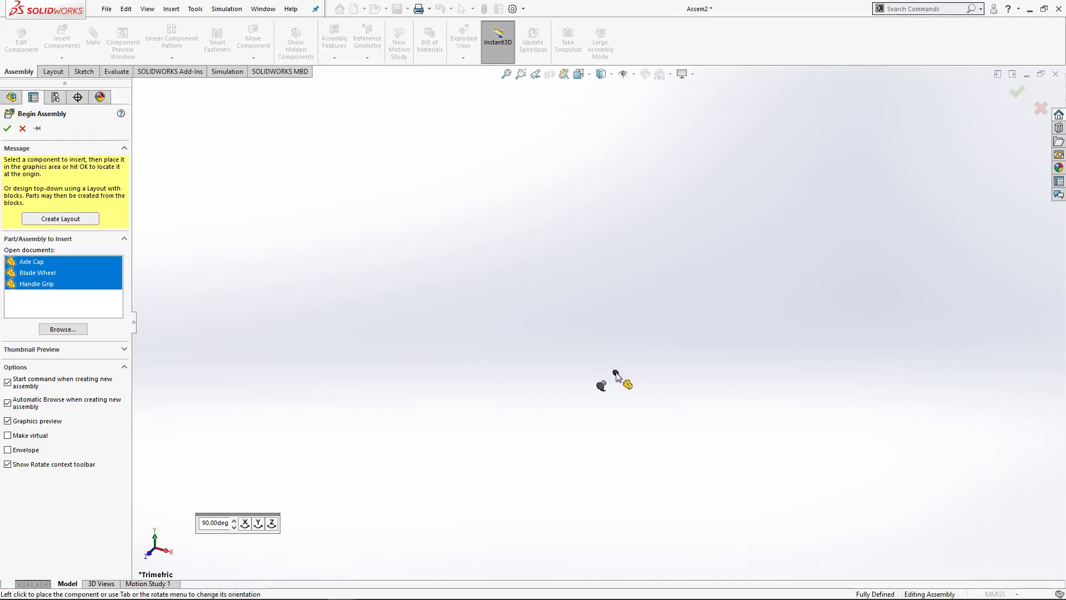
pyautogui.click(618, 373)
pyautogui.click(676, 332)
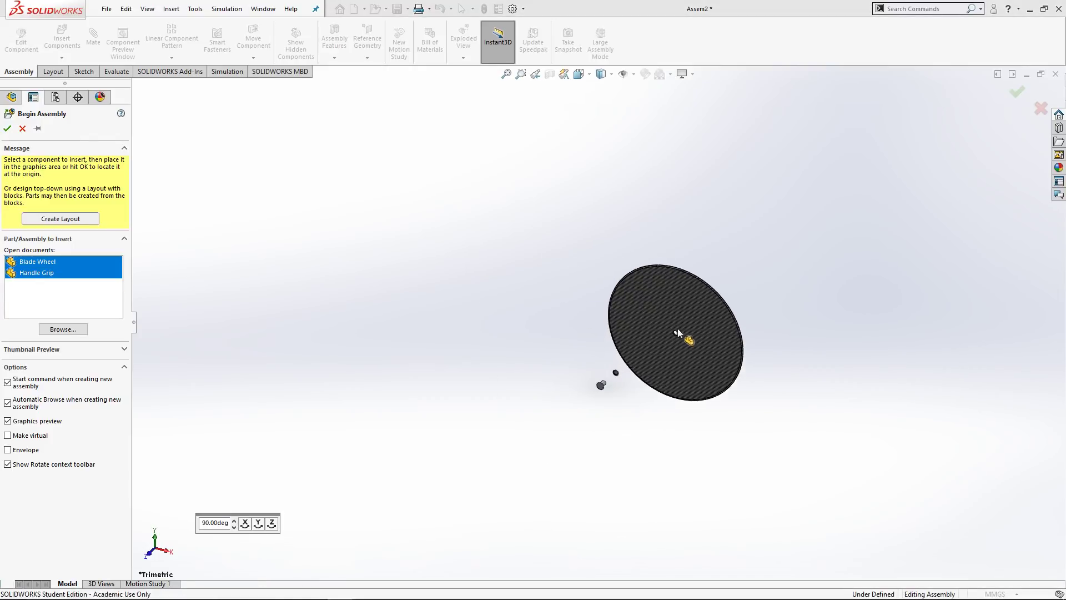
pyautogui.click(575, 412)
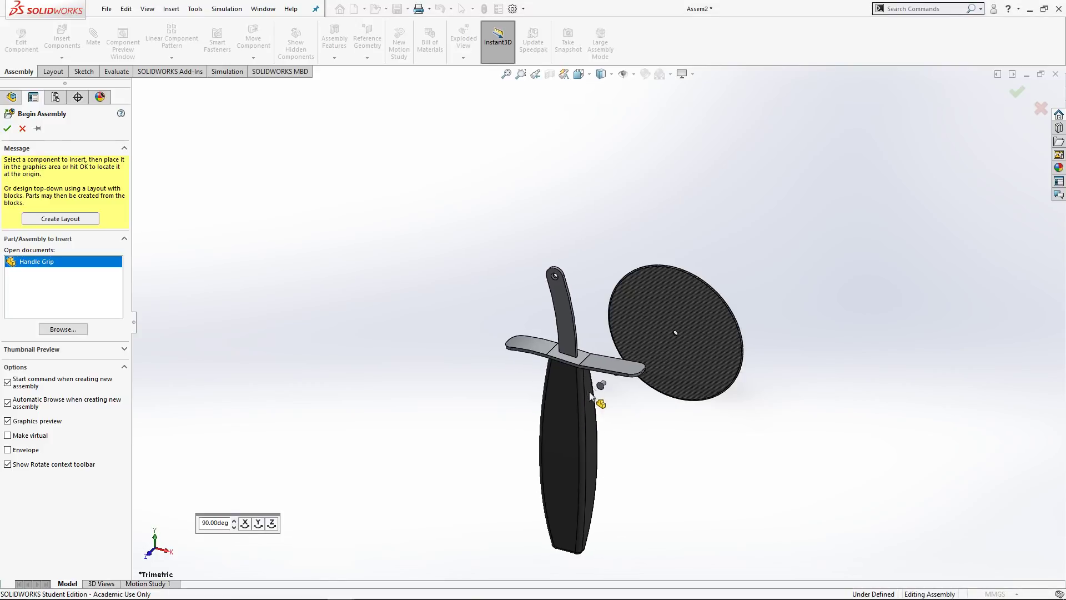
pyautogui.moveTo(668, 429); pyautogui.dragTo(656, 418, button='middle')
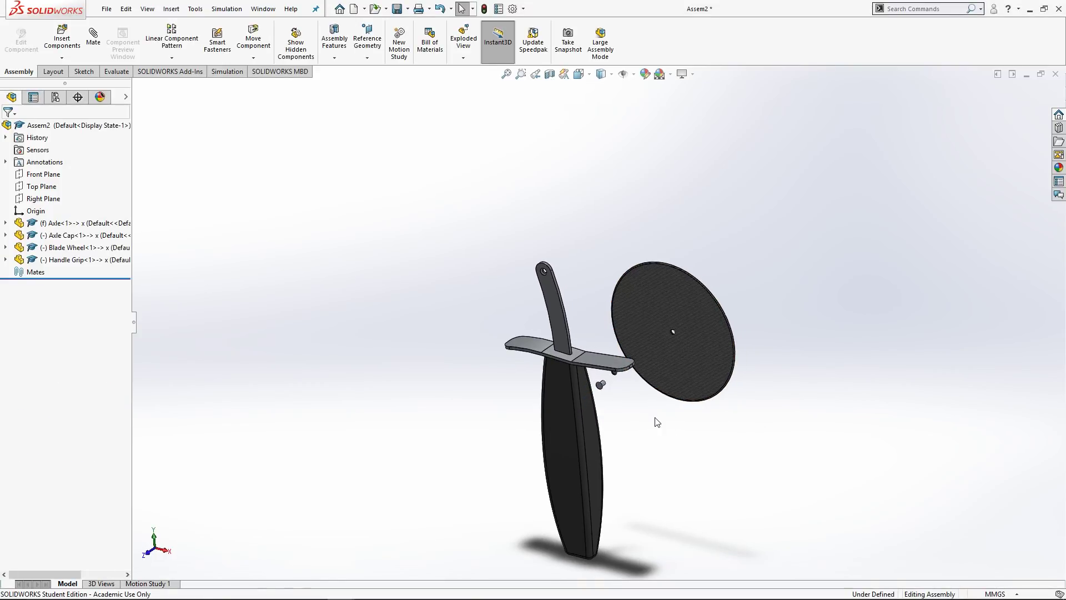
pyautogui.press('space')
pyautogui.click(723, 187)
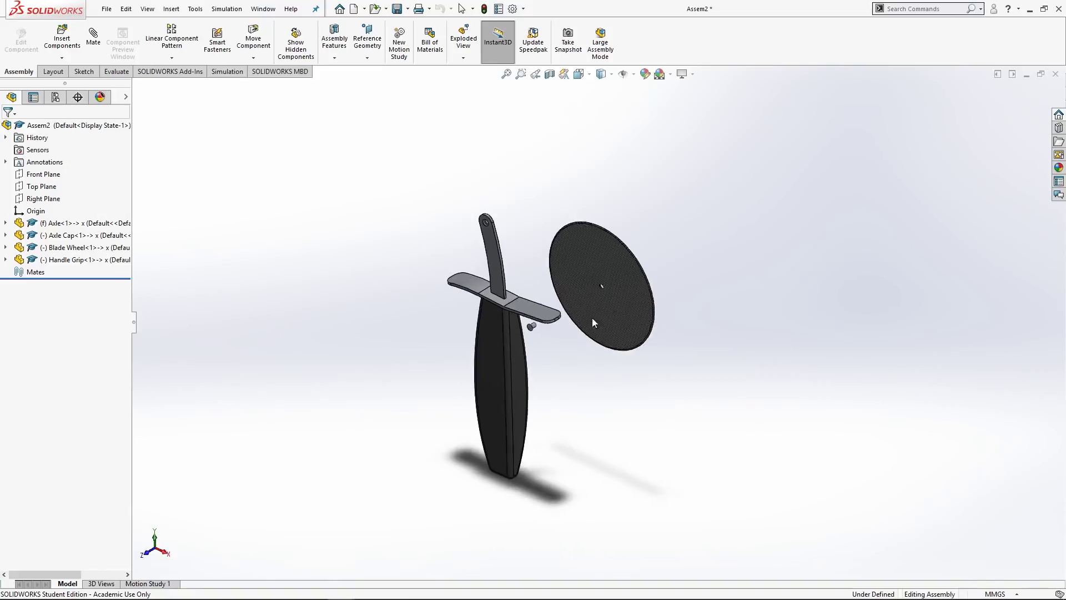
# Switch to the Practice Part 7 drawing to check its note on the handle, and return to the SOLIDWORKS assembly
pyautogui.moveTo(594, 303)
pyautogui.mouseDown(button='middle')
pyautogui.moveTo(611, 356)
pyautogui.moveTo(598, 365)
pyautogui.moveTo(579, 308)
pyautogui.mouseUp(button='middle')
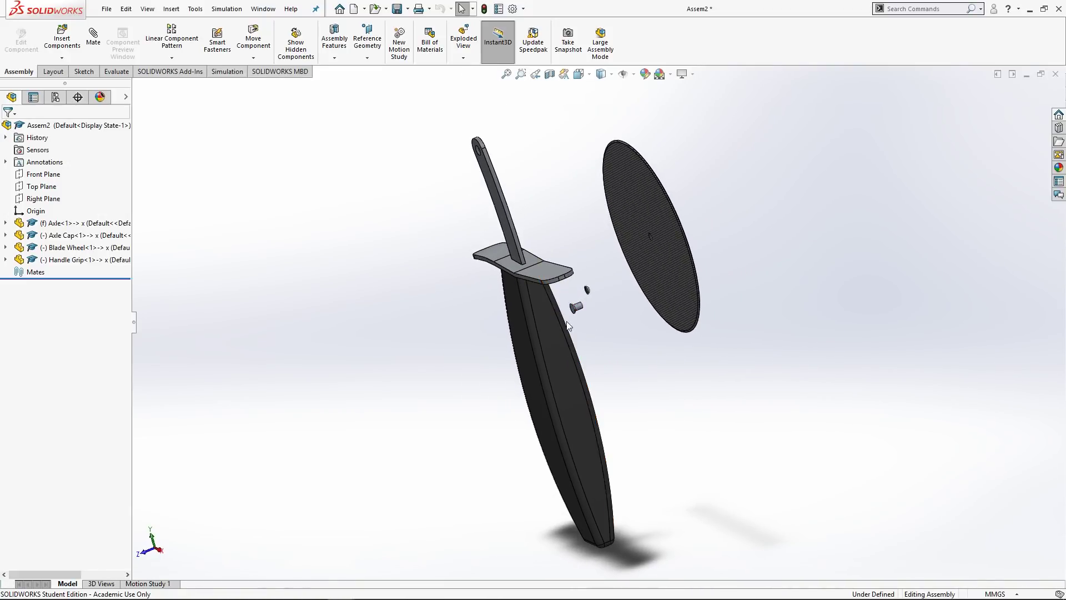
pyautogui.hotkey('alt', 'Tab')
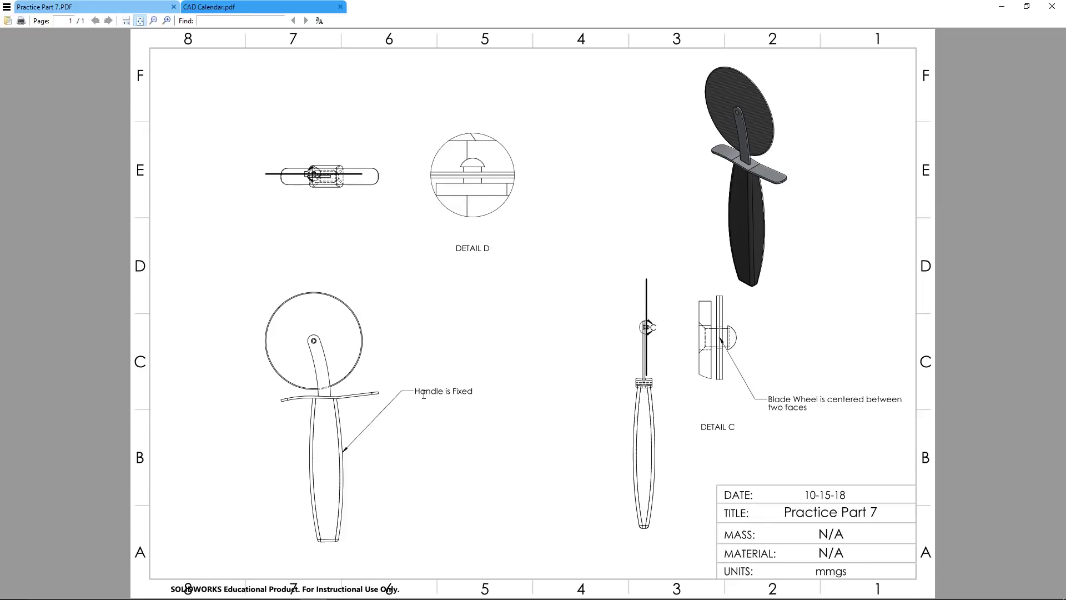
pyautogui.click(473, 388)
pyautogui.hotkey('alt', 'Tab')
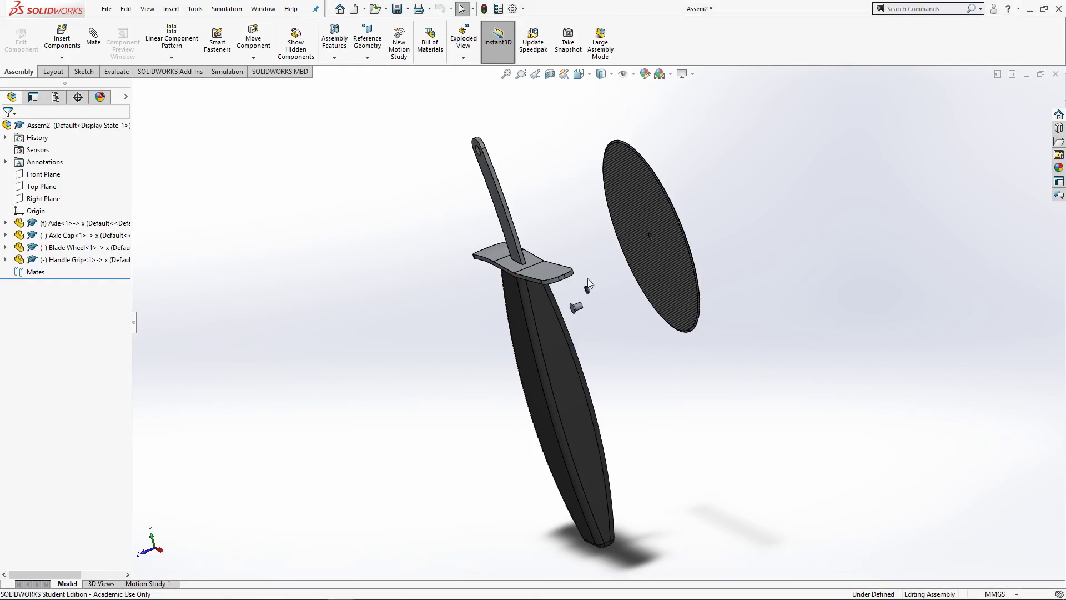
# Float the axle component and fix the handle grip in place
pyautogui.click(579, 306)
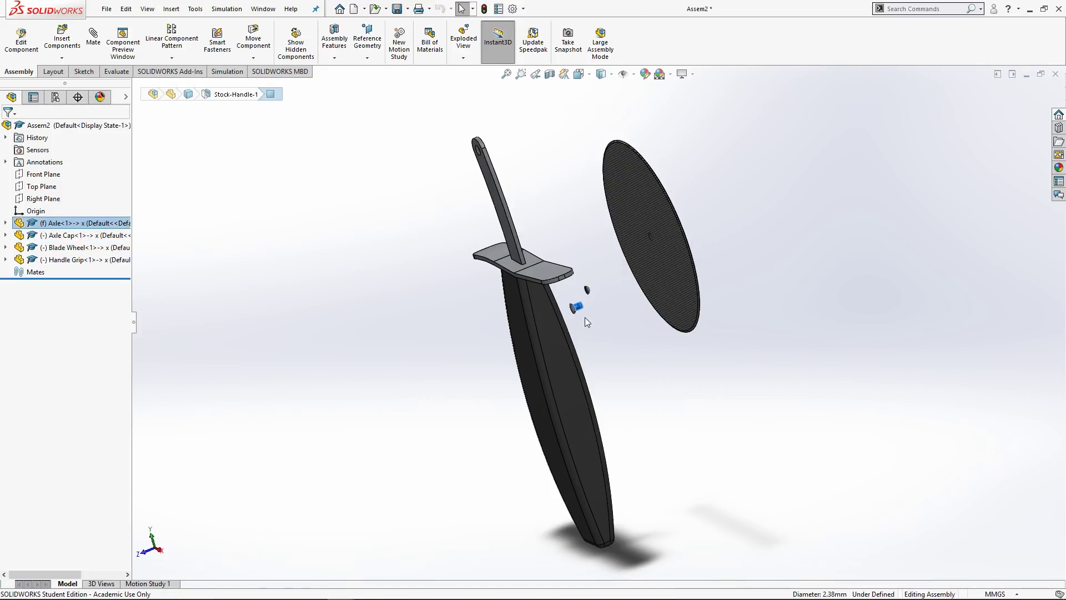
pyautogui.click(576, 307)
pyautogui.click(576, 307)
pyautogui.click(577, 307)
pyautogui.rightClick(576, 307)
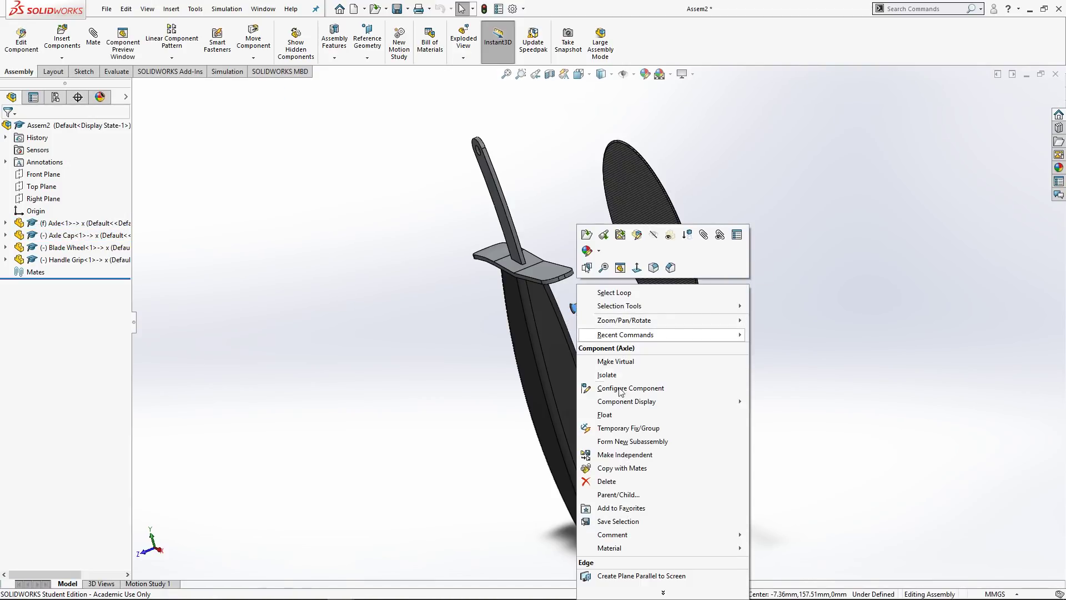
pyautogui.click(599, 416)
pyautogui.rightClick(564, 368)
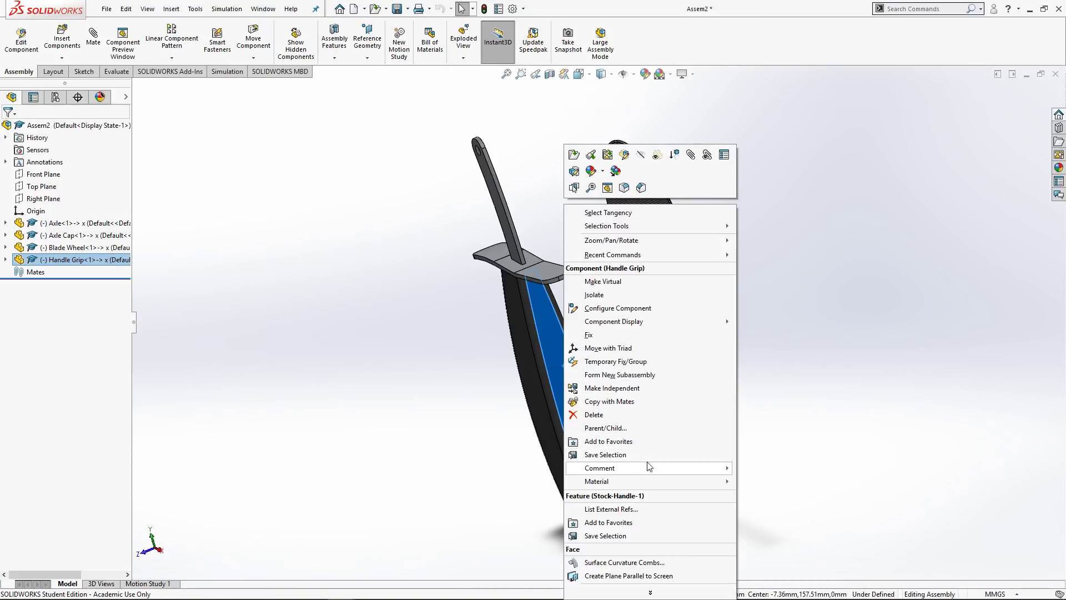
pyautogui.click(591, 338)
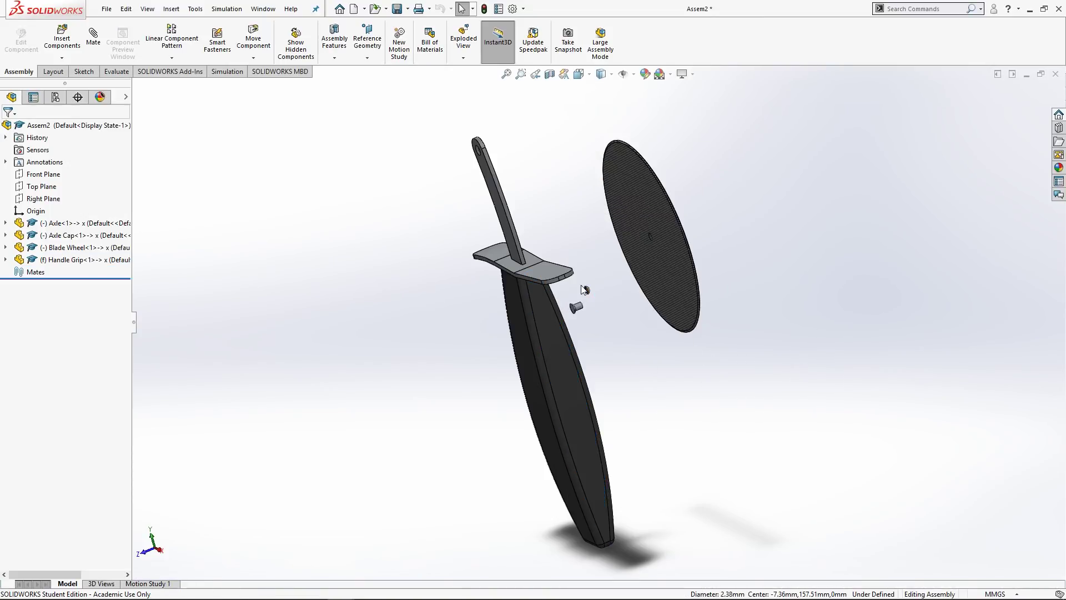
# Move the blade wheel, axle cap and axle away from the handle, and try to move the handle grip
pyautogui.moveTo(653, 261); pyautogui.dragTo(677, 179)
pyautogui.moveTo(587, 287); pyautogui.dragTo(569, 151)
pyautogui.moveTo(579, 306); pyautogui.dragTo(433, 168)
pyautogui.moveTo(544, 387); pyautogui.dragTo(734, 387)
pyautogui.click(711, 358)
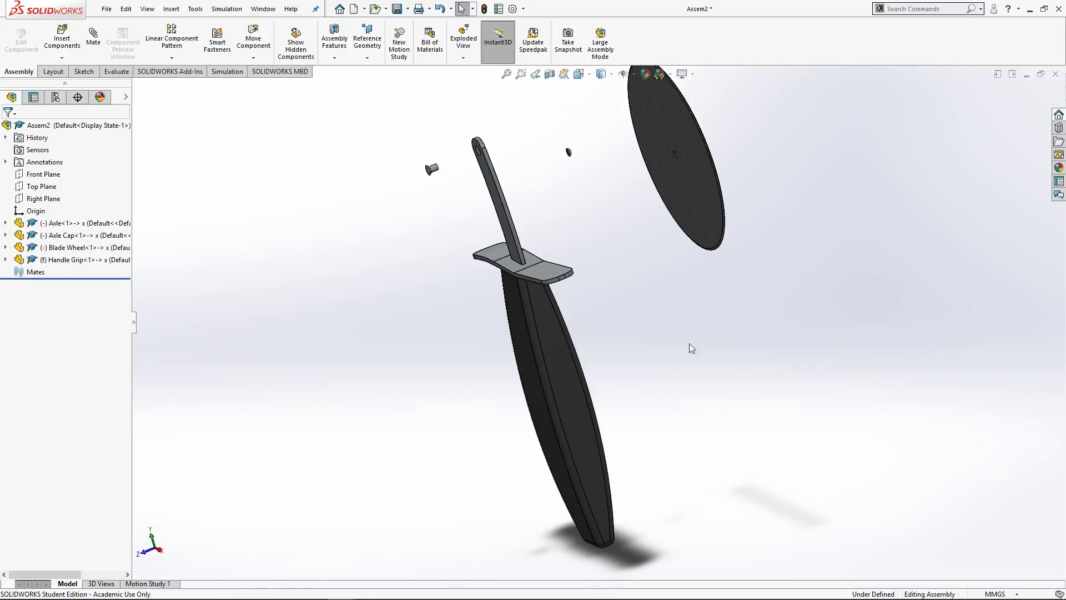
# Switch to the Practice Part 7 drawing and examine Detail C for how the axle, blade wheel and cap fit the handle
pyautogui.scroll(2, 629, 305)
pyautogui.scroll(-4, 596, 276)
pyautogui.hotkey('alt', 'Tab')
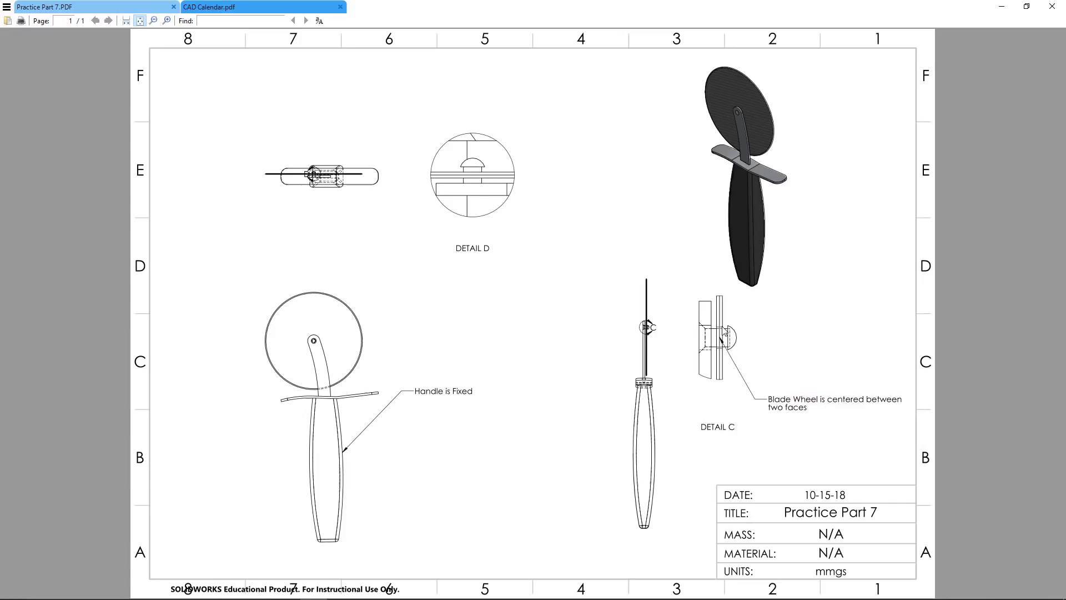
pyautogui.keyDown('ctrl'); pyautogui.scroll(2, 720, 344); pyautogui.keyUp('ctrl')
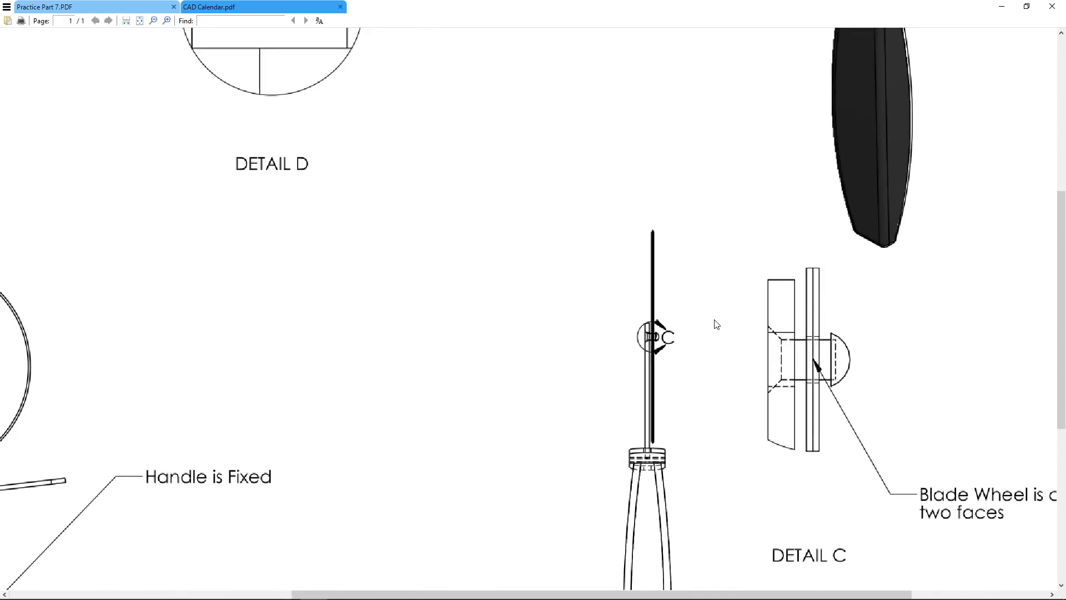
pyautogui.keyDown('ctrl'); pyautogui.scroll(2, 812, 340); pyautogui.keyUp('ctrl')
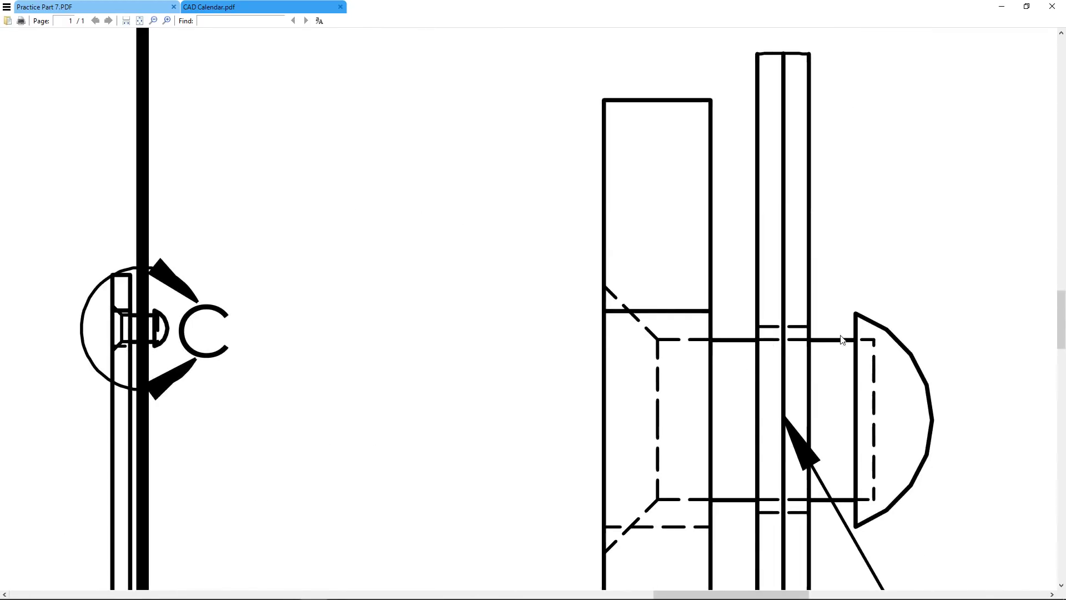
pyautogui.keyDown('ctrl'); pyautogui.scroll(-3, 851, 340); pyautogui.keyUp('ctrl')
pyautogui.scroll(-1, 856, 382)
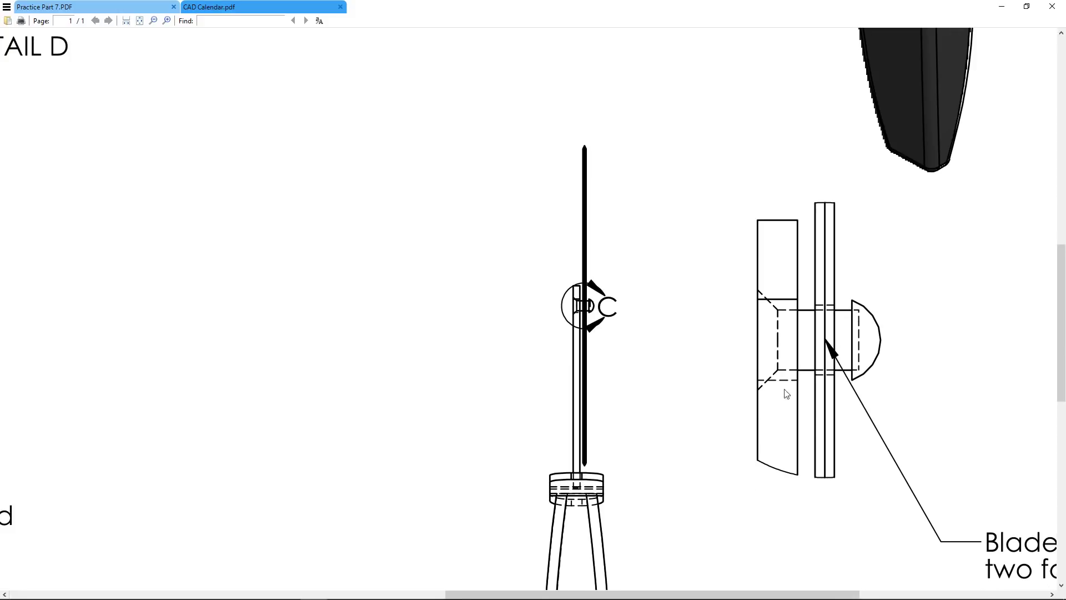
pyautogui.scroll(1, 856, 395)
pyautogui.middleClick(857, 394)
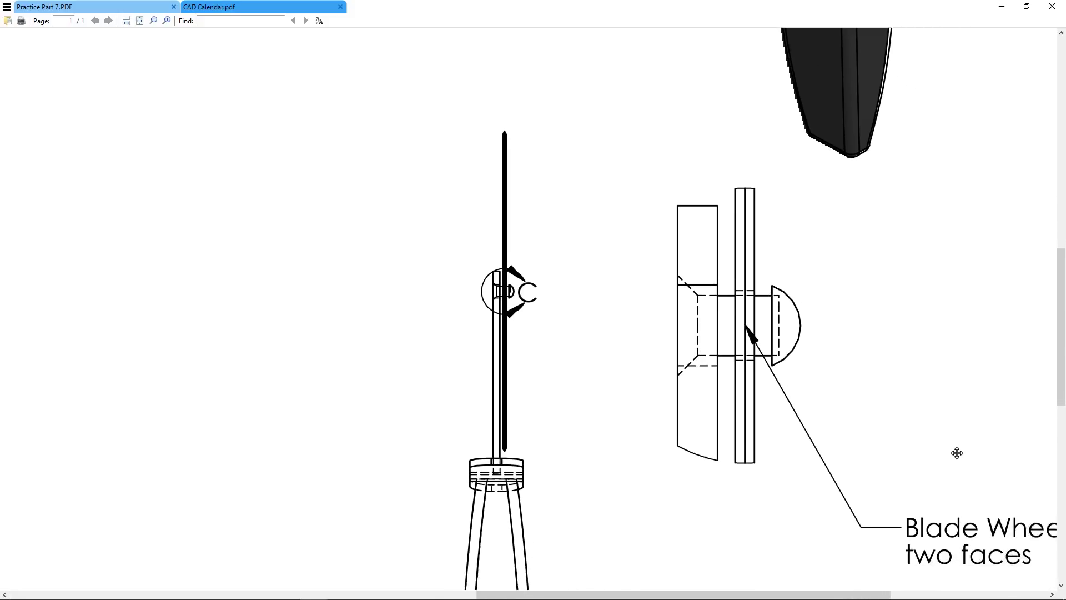
pyautogui.middleClick(954, 451)
pyautogui.scroll(-1, 948, 445)
pyautogui.keyDown('ctrl'); pyautogui.scroll(-1, 947, 445); pyautogui.keyUp('ctrl')
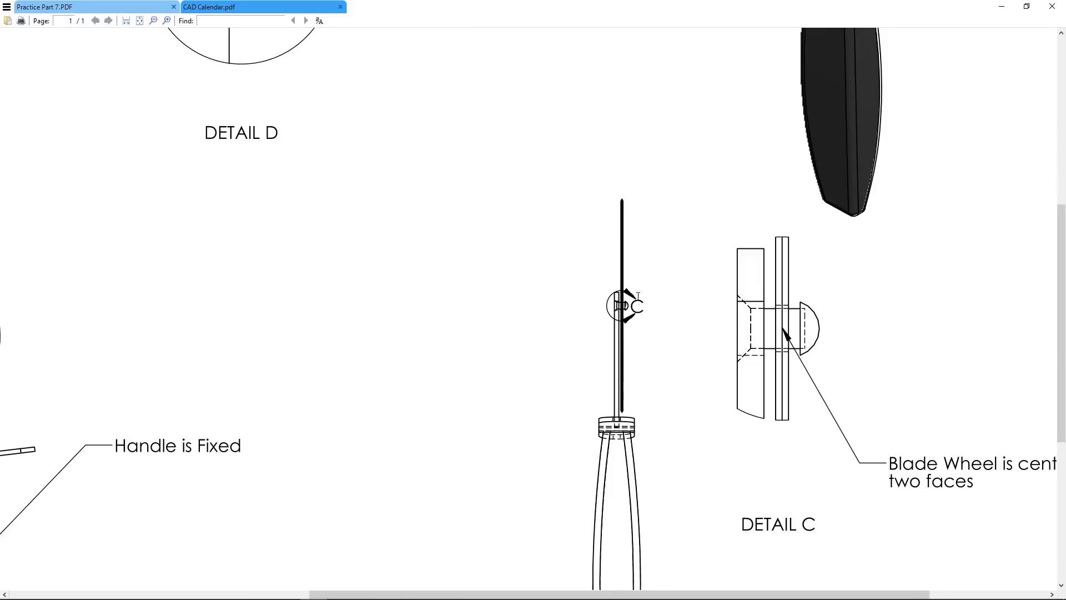
# Compare Detail C with Detail D on the drawing to see how the cap, blade wheel and axle line up
pyautogui.moveTo(752, 532); pyautogui.dragTo(850, 524)
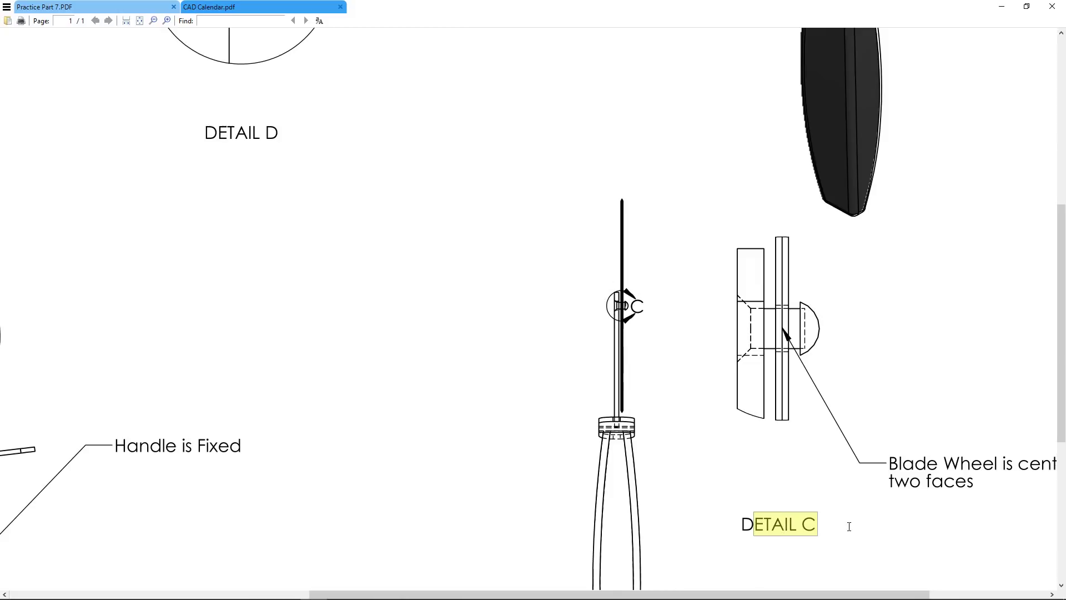
pyautogui.click(810, 524)
pyautogui.scroll(5, 375, 287)
pyautogui.keyDown('ctrl'); pyautogui.scroll(-1, 285, 238); pyautogui.keyUp('ctrl')
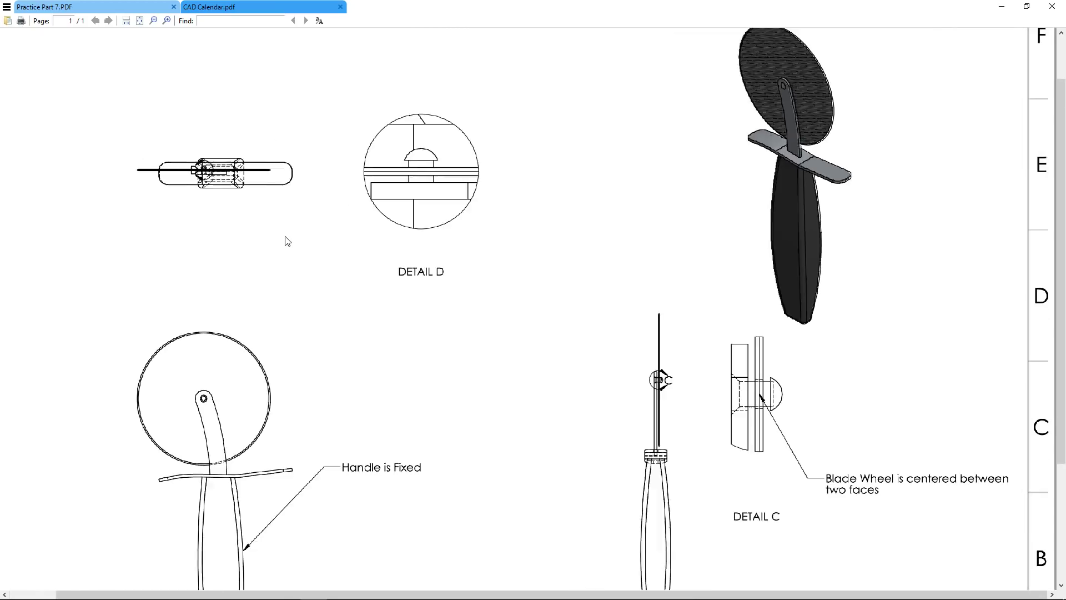
pyautogui.keyDown('ctrl'); pyautogui.scroll(3, 203, 175); pyautogui.keyUp('ctrl')
pyautogui.keyDown('ctrl'); pyautogui.scroll(-3, 289, 170); pyautogui.keyUp('ctrl')
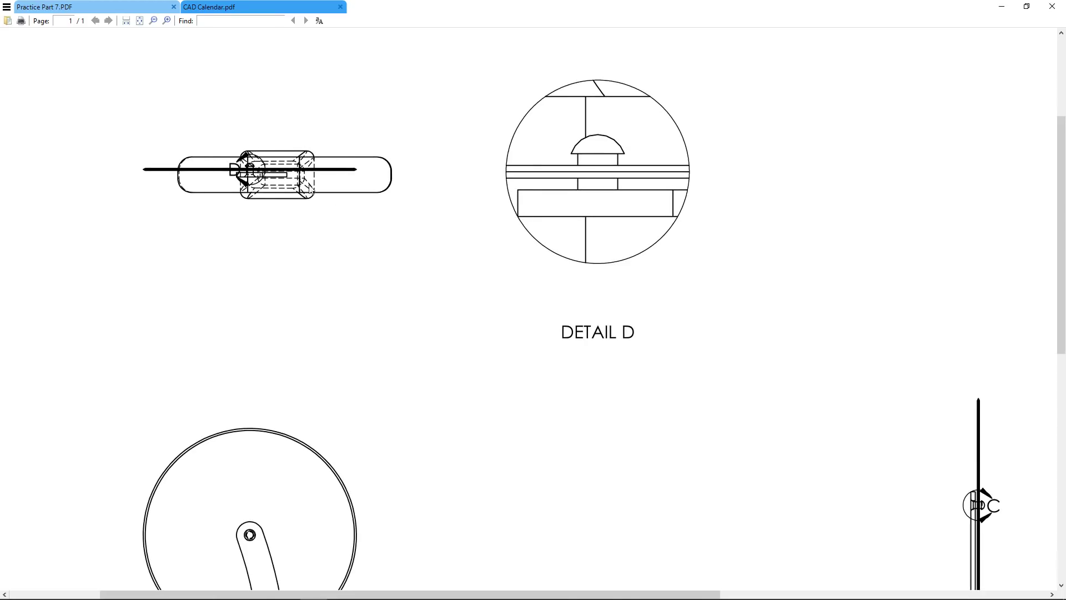
pyautogui.keyDown('ctrl'); pyautogui.scroll(-1, 304, 210); pyautogui.keyUp('ctrl')
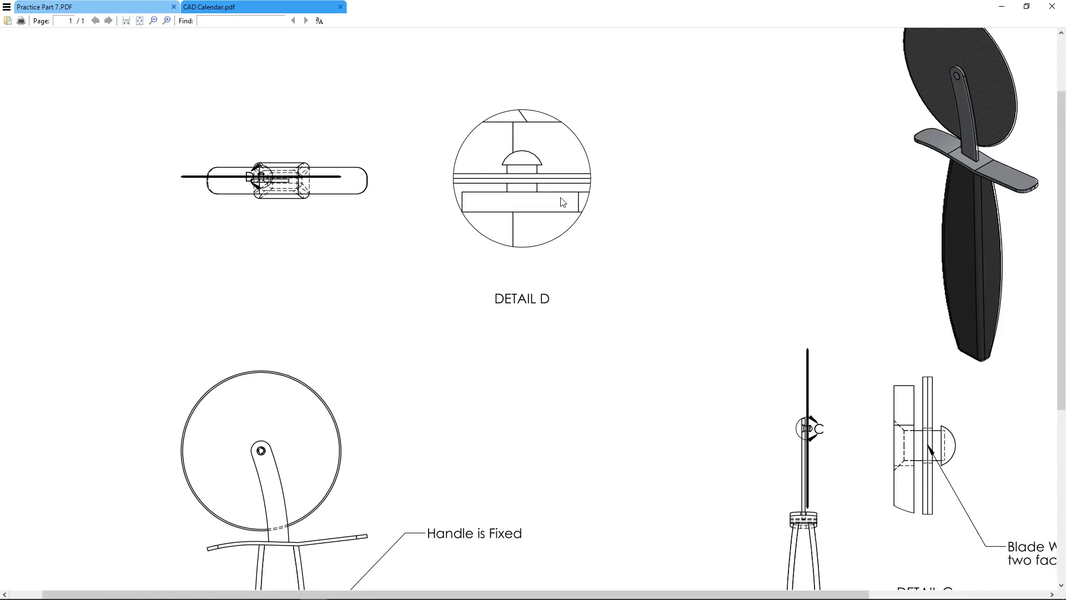
# Examine the blade wheel note at Detail C, and return to the SOLIDWORKS assembly
pyautogui.middleClick(827, 417)
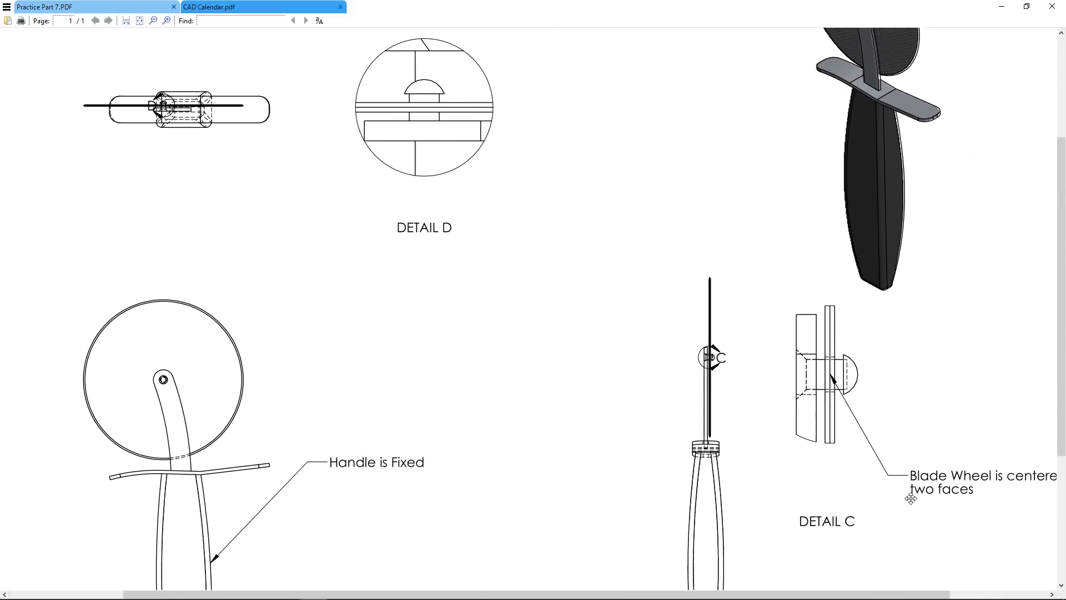
pyautogui.middleClick(909, 493)
pyautogui.keyDown('ctrl'); pyautogui.scroll(3, 824, 332); pyautogui.keyUp('ctrl')
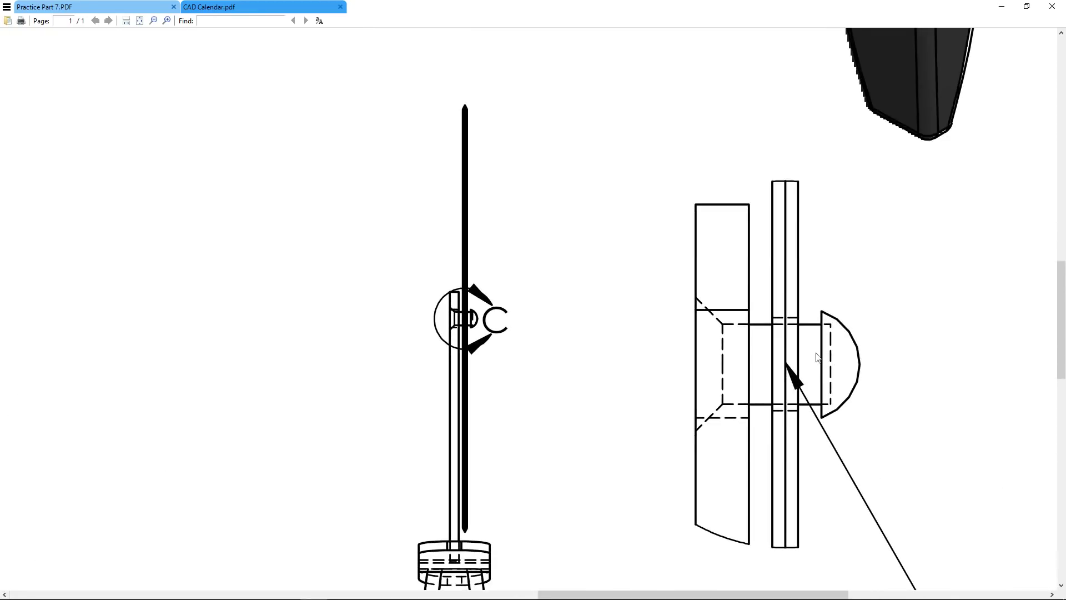
pyautogui.keyDown('ctrl'); pyautogui.scroll(-2, 817, 357); pyautogui.keyUp('ctrl')
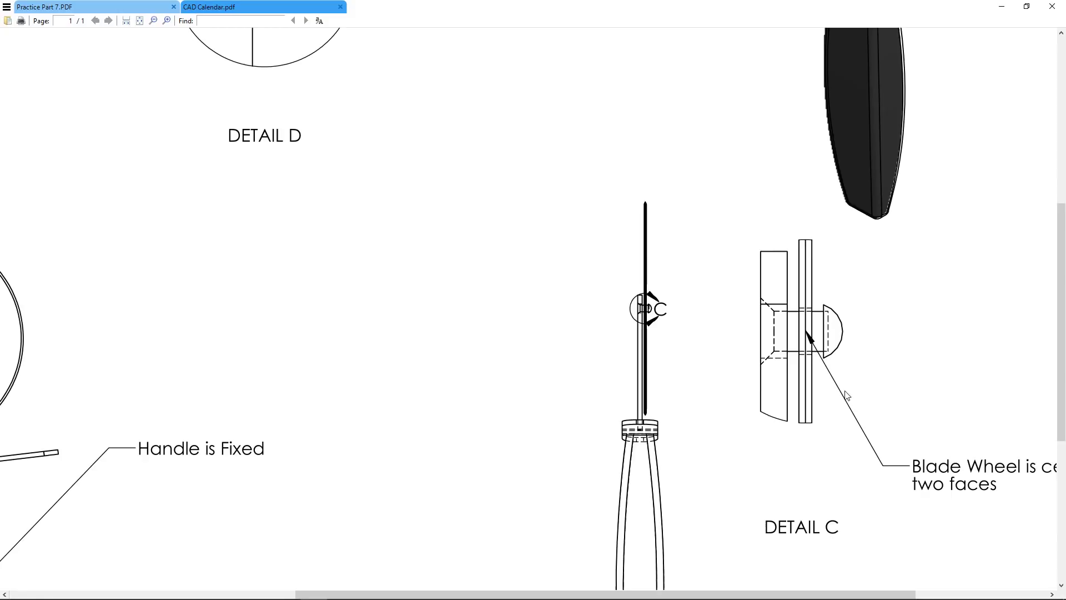
pyautogui.scroll(-3, 735, 338)
pyautogui.keyDown('ctrl'); pyautogui.scroll(-2, 734, 337); pyautogui.keyUp('ctrl')
pyautogui.scroll(2, 755, 309)
pyautogui.hotkey('alt', 'Tab')
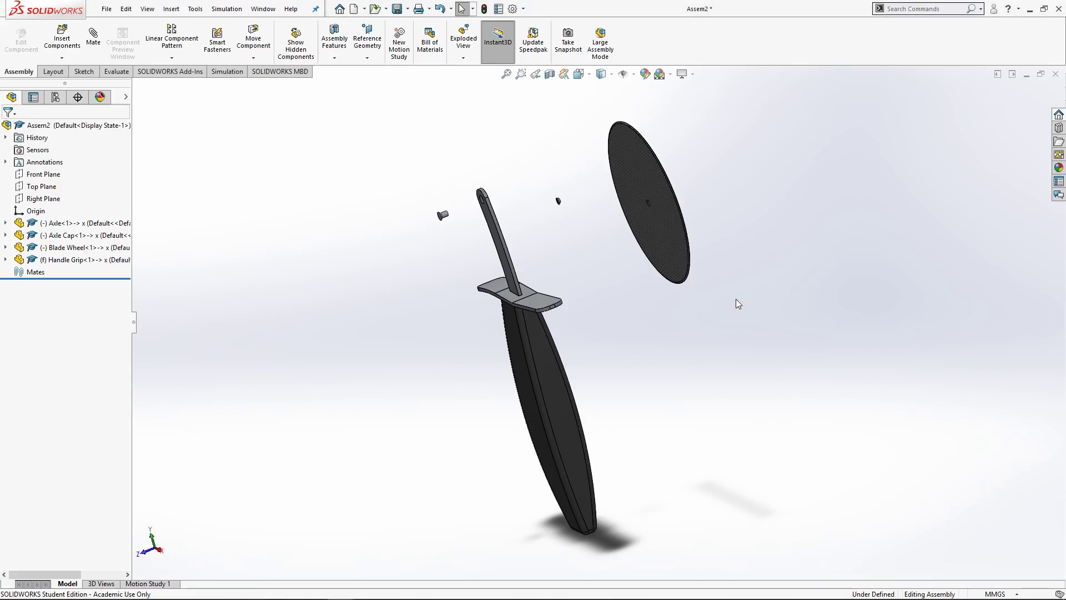
pyautogui.scroll(-4, 637, 212)
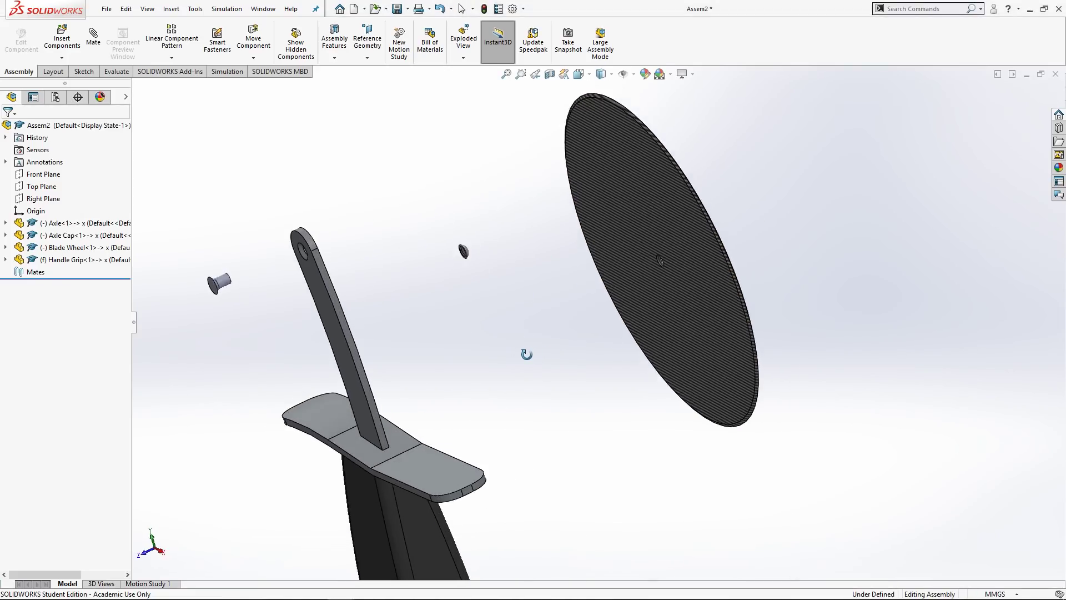
pyautogui.hotkey('alt', 'Tab')
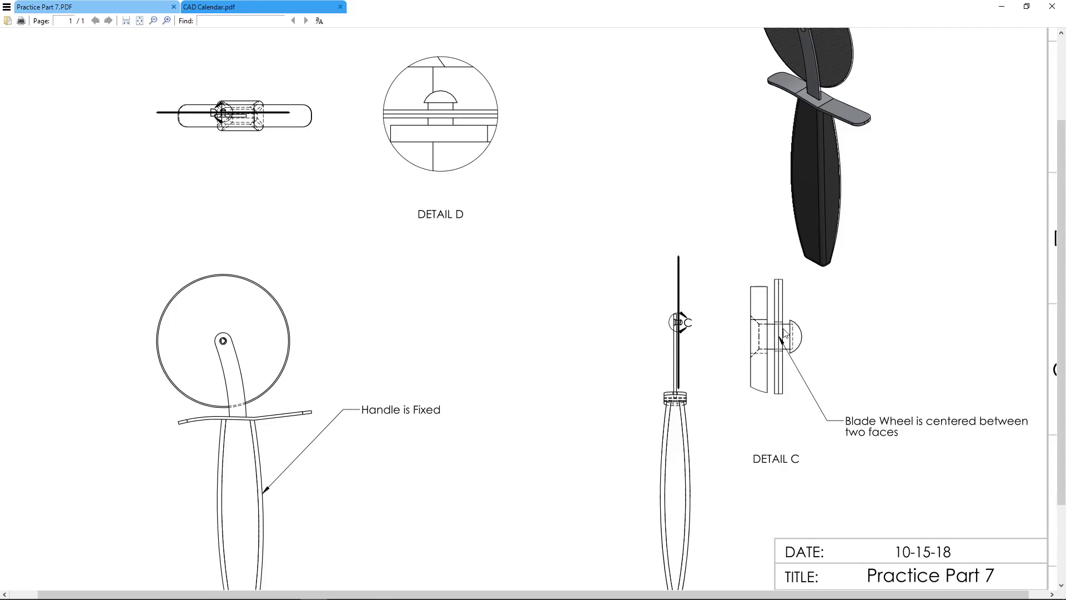
pyautogui.hotkey('alt', 'Tab')
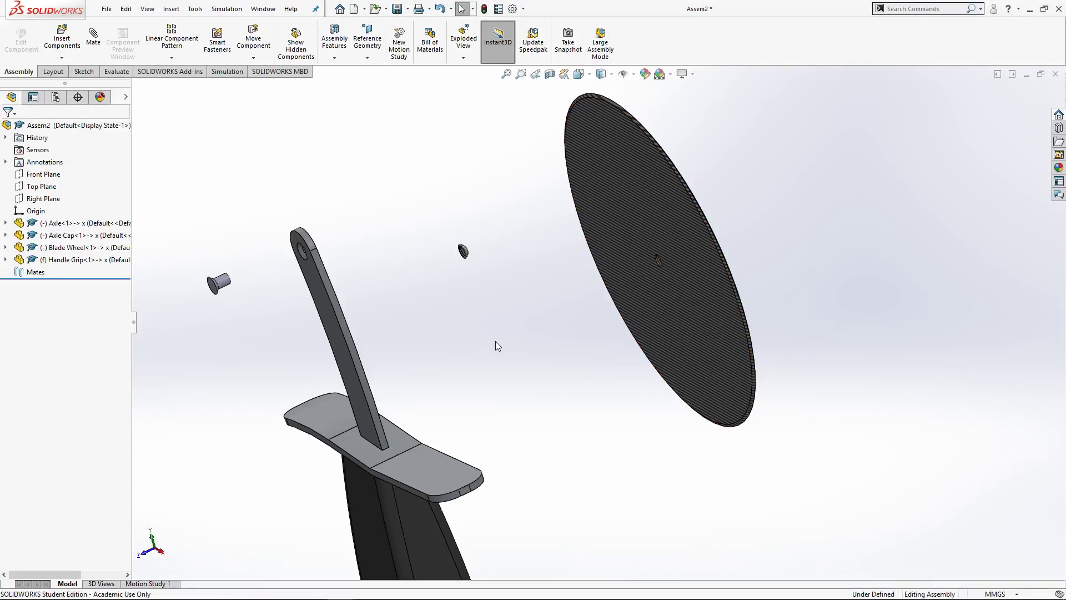
# Add a coincident mate between the axle head's conical face and the countersunk face of the handle grip's hole
pyautogui.moveTo(495, 343)
pyautogui.mouseDown(button='middle')
pyautogui.moveTo(485, 340)
pyautogui.moveTo(518, 355)
pyautogui.moveTo(500, 350)
pyautogui.mouseUp(button='middle')
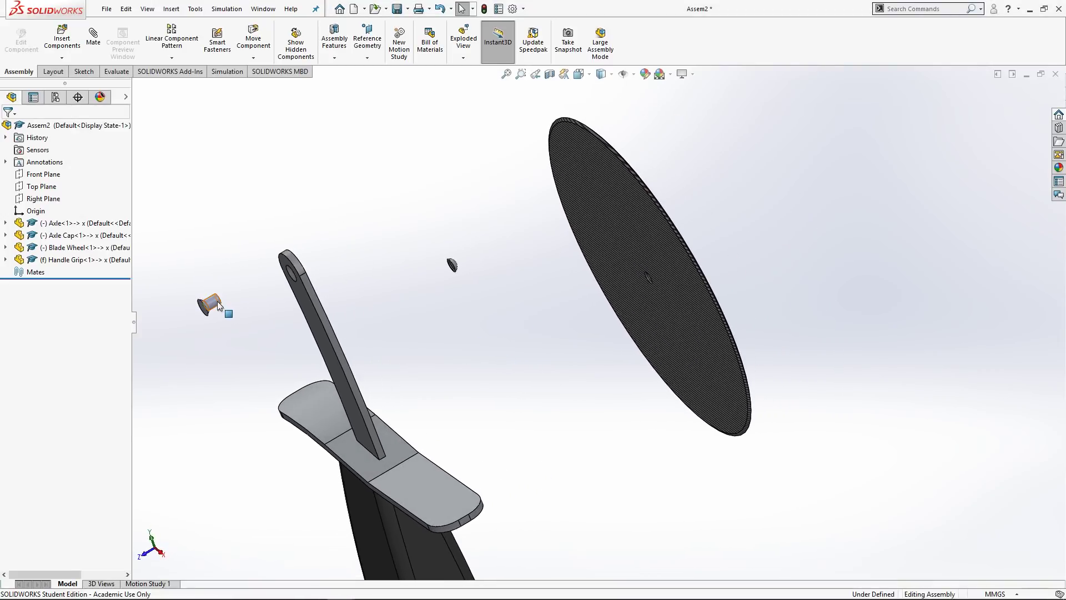
pyautogui.scroll(-3, 313, 313)
pyautogui.click(94, 47)
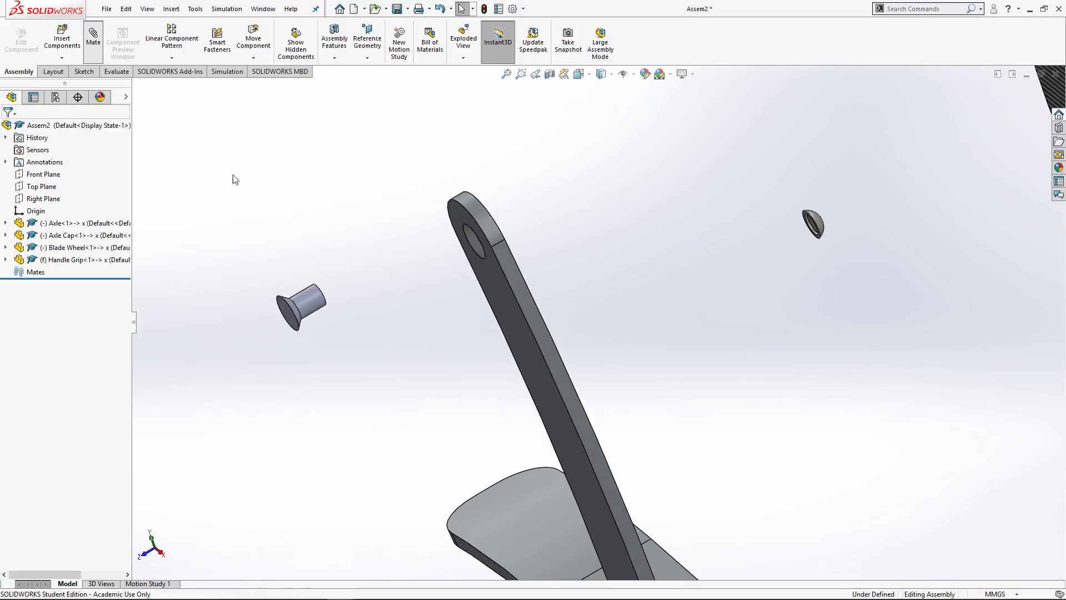
pyautogui.scroll(-4, 310, 320)
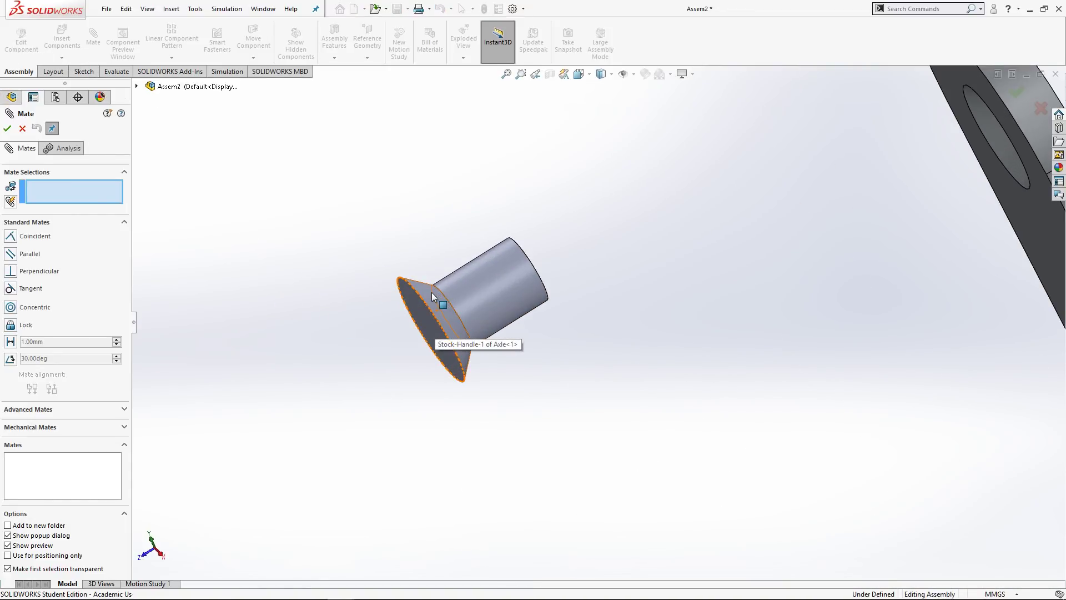
pyautogui.click(432, 294)
pyautogui.scroll(3, 667, 358)
pyautogui.scroll(2, 599, 320)
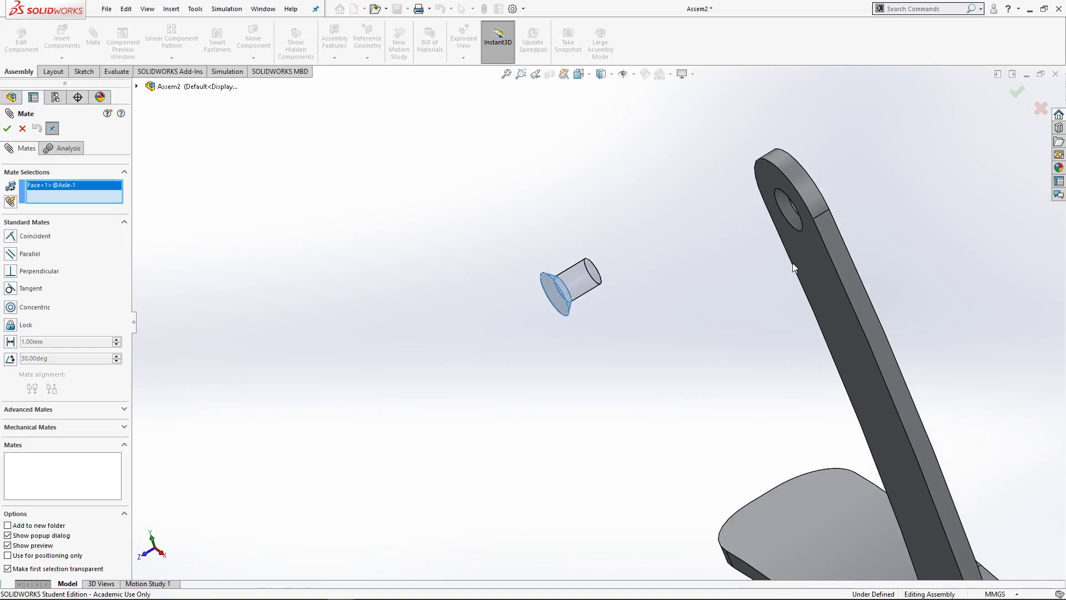
pyautogui.click(782, 209)
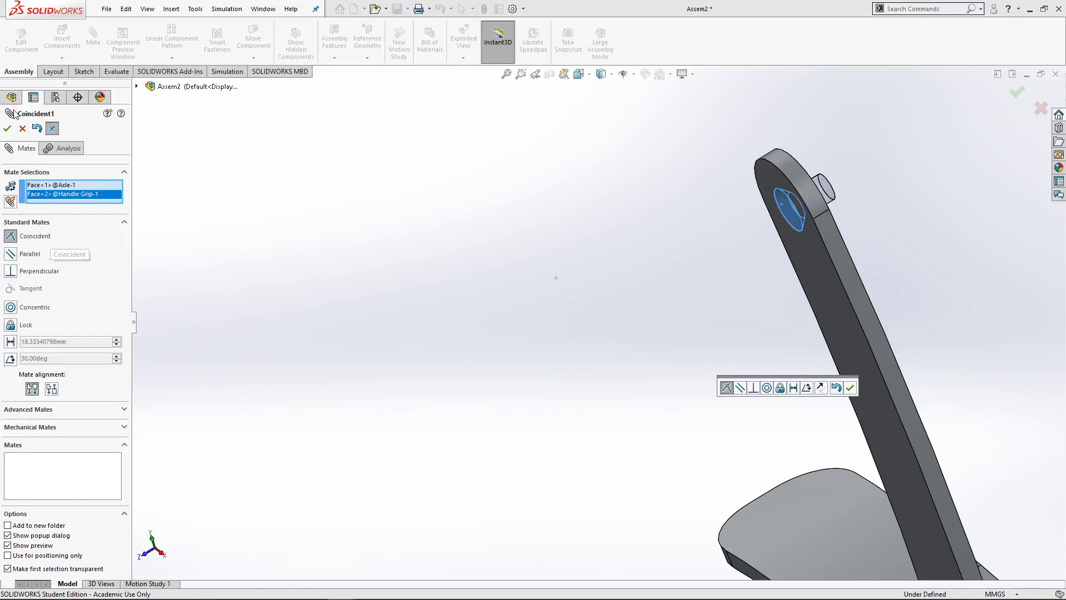
pyautogui.click(10, 130)
# Add a coincident mate between the circular edge inside the axle cap's recess and the axle's end edge
pyautogui.scroll(4, 873, 249)
pyautogui.scroll(-5, 867, 249)
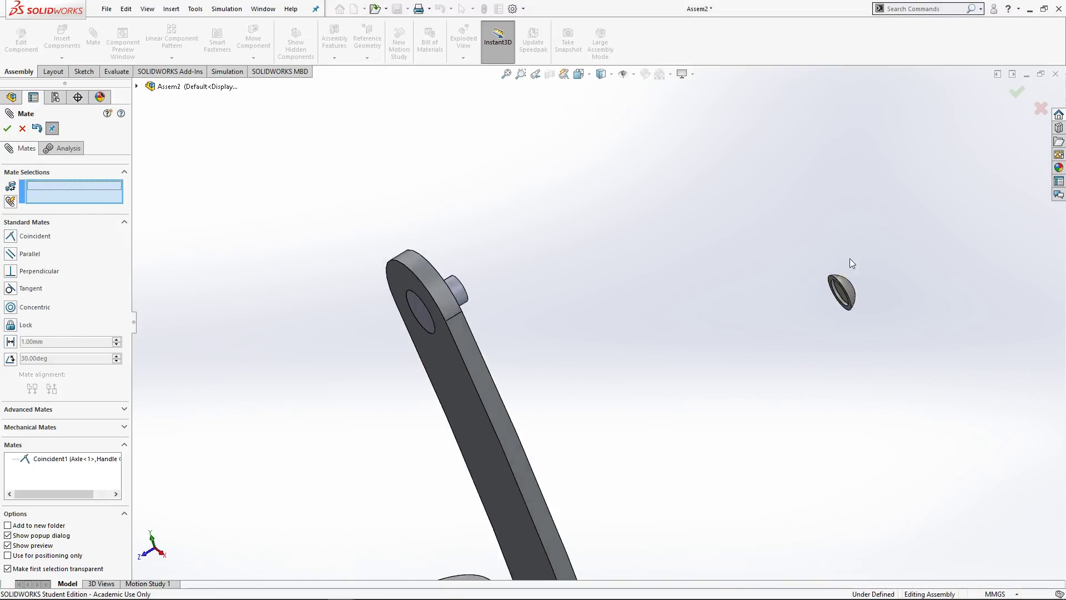
pyautogui.scroll(-3, 826, 303)
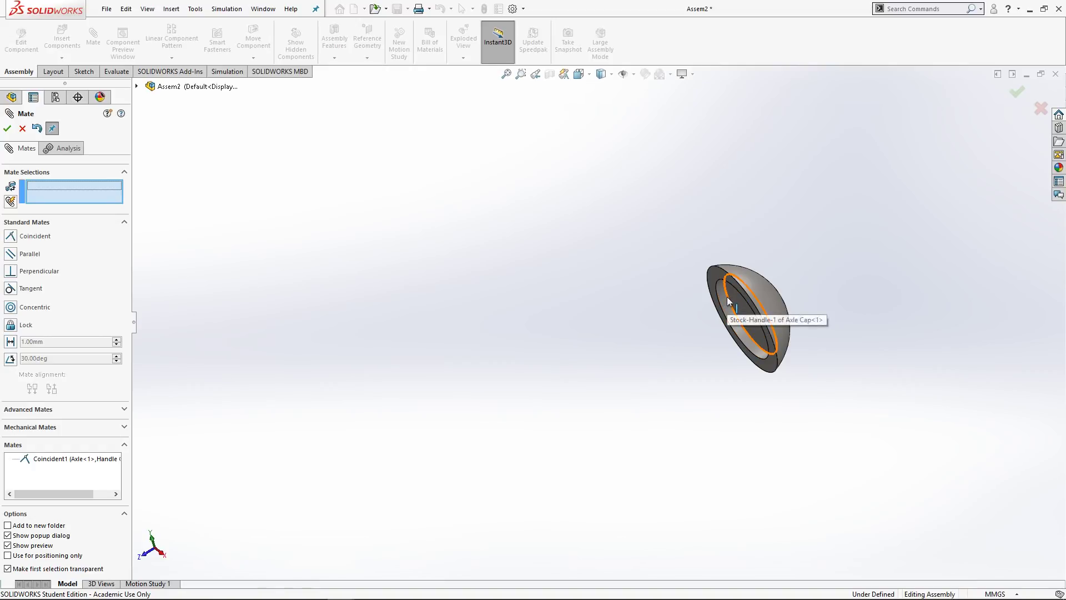
pyautogui.click(717, 294)
pyautogui.scroll(3, 469, 346)
pyautogui.scroll(6, 289, 352)
pyautogui.moveTo(406, 320); pyautogui.dragTo(333, 369, button='middle')
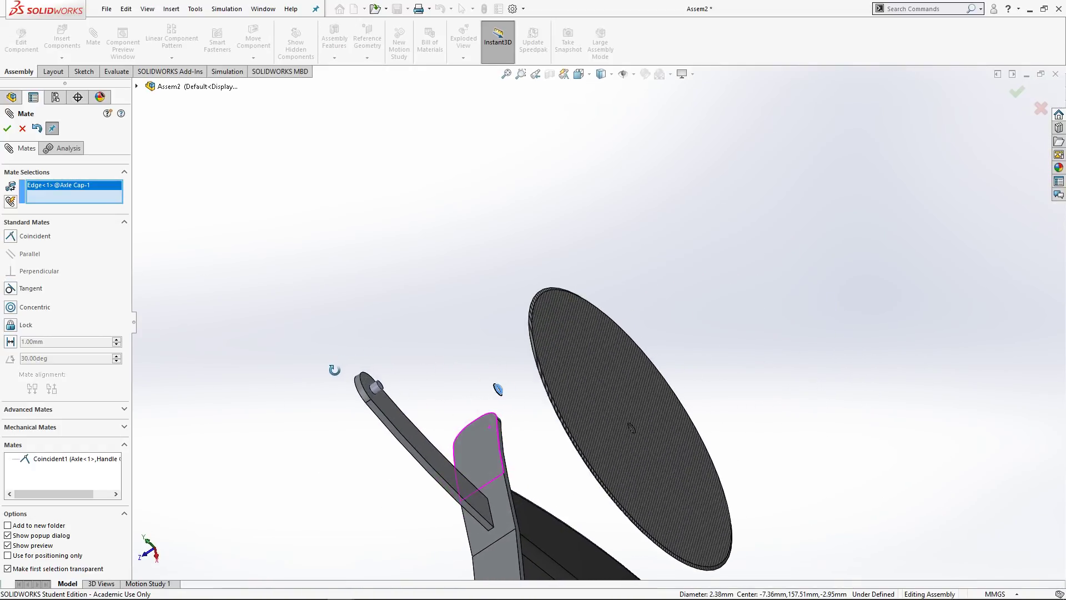
pyautogui.scroll(-5, 331, 392)
pyautogui.scroll(-5, 458, 371)
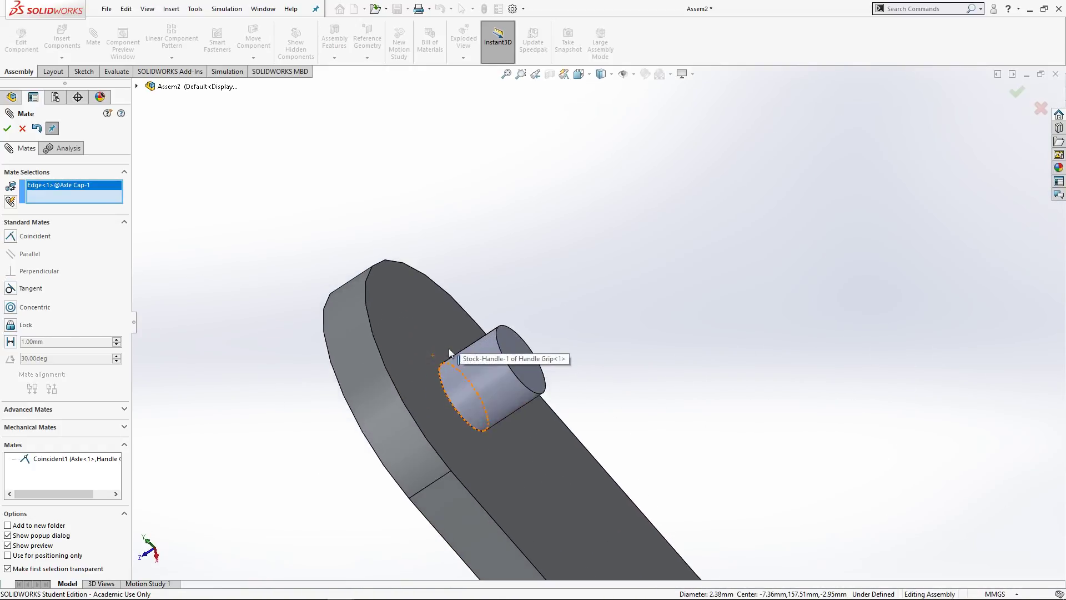
pyautogui.click(517, 340)
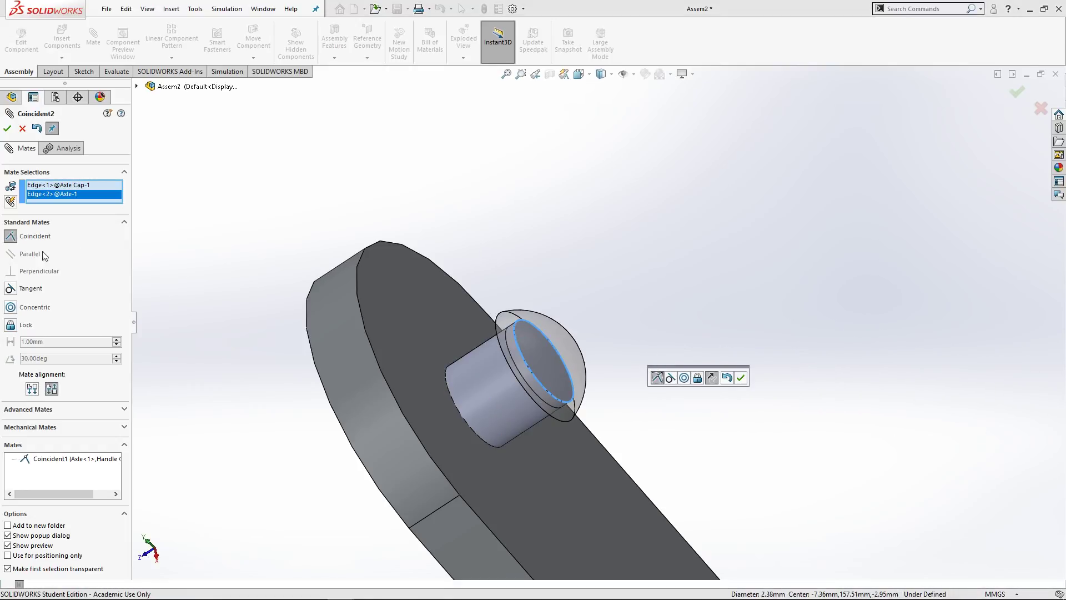
pyautogui.click(7, 129)
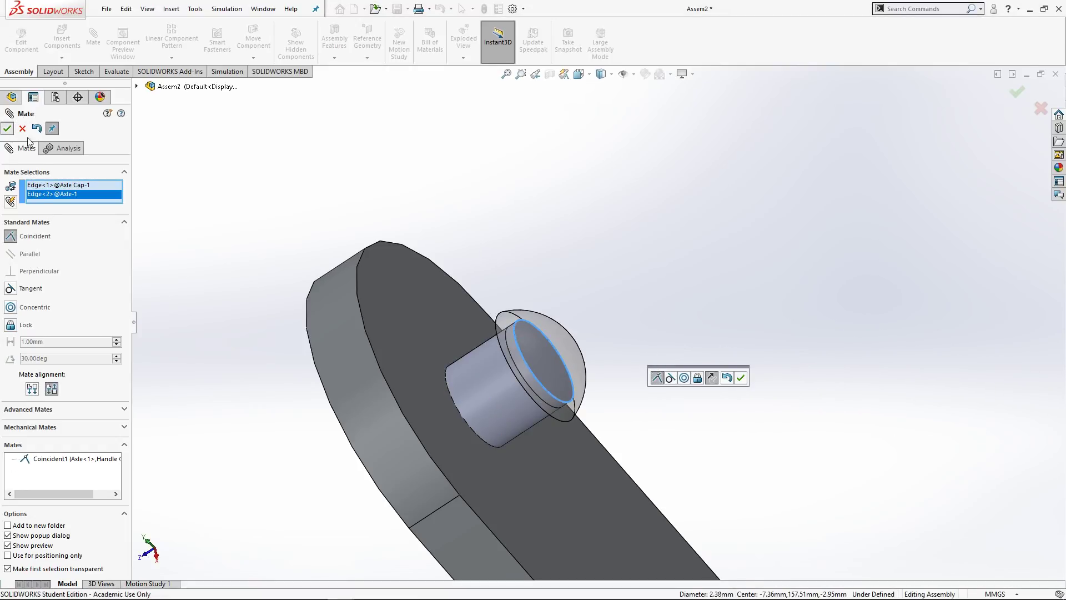
# Leave the Mate command and move the blade wheel closer to the axle and cap
pyautogui.scroll(5, 583, 372)
pyautogui.moveTo(708, 406); pyautogui.dragTo(754, 305, button='middle')
pyautogui.press('Escape')
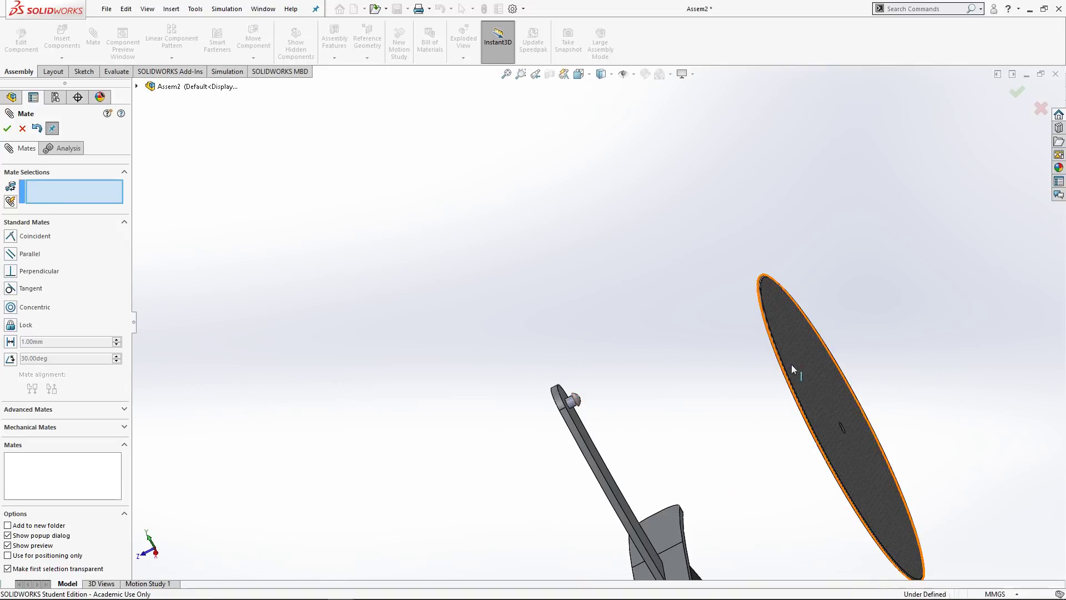
pyautogui.moveTo(792, 363); pyautogui.dragTo(406, 238)
pyautogui.click(478, 349)
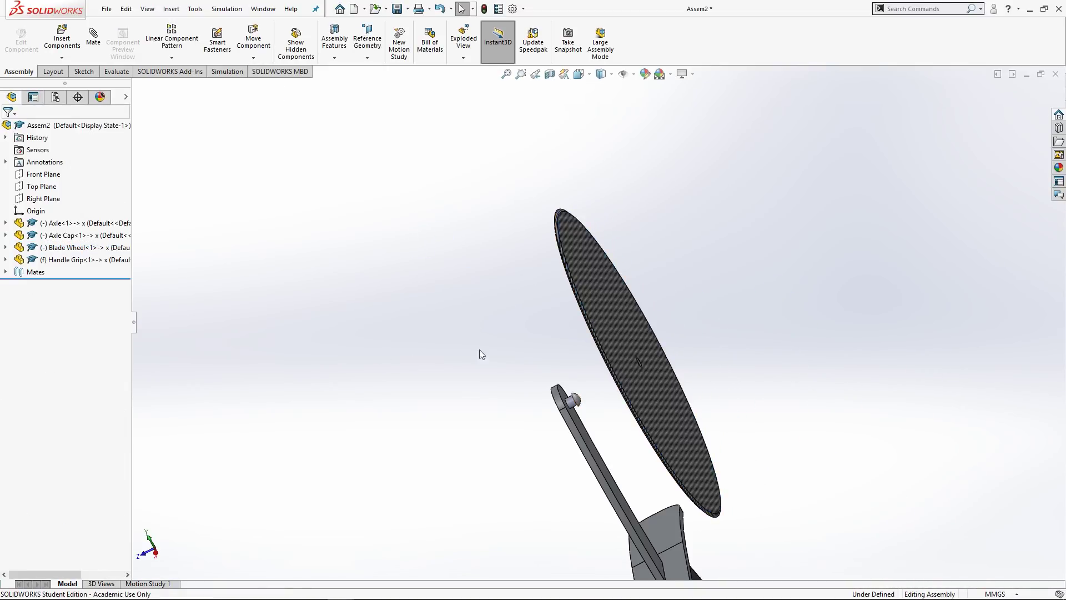
pyautogui.moveTo(546, 346); pyautogui.dragTo(571, 360, button='middle')
pyautogui.scroll(1, 571, 359)
pyautogui.scroll(-6, 449, 372)
pyautogui.moveTo(800, 311); pyautogui.dragTo(589, 261)
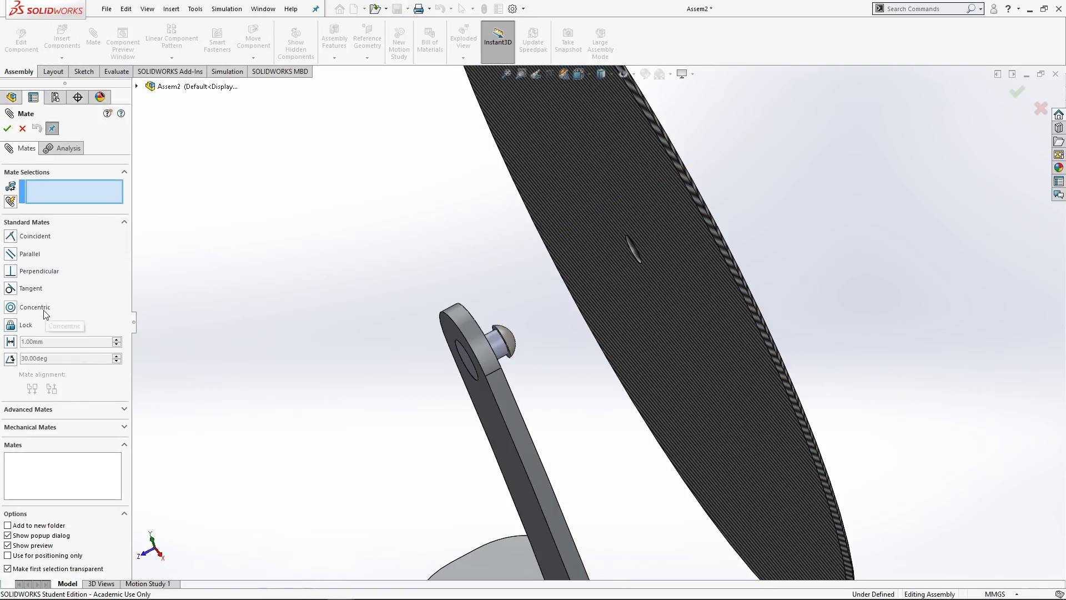
# Add a concentric mate between the blade wheel's centre hole and the axle's cylindrical face, without locking rotation
pyautogui.scroll(-5, 611, 261)
pyautogui.click(602, 267)
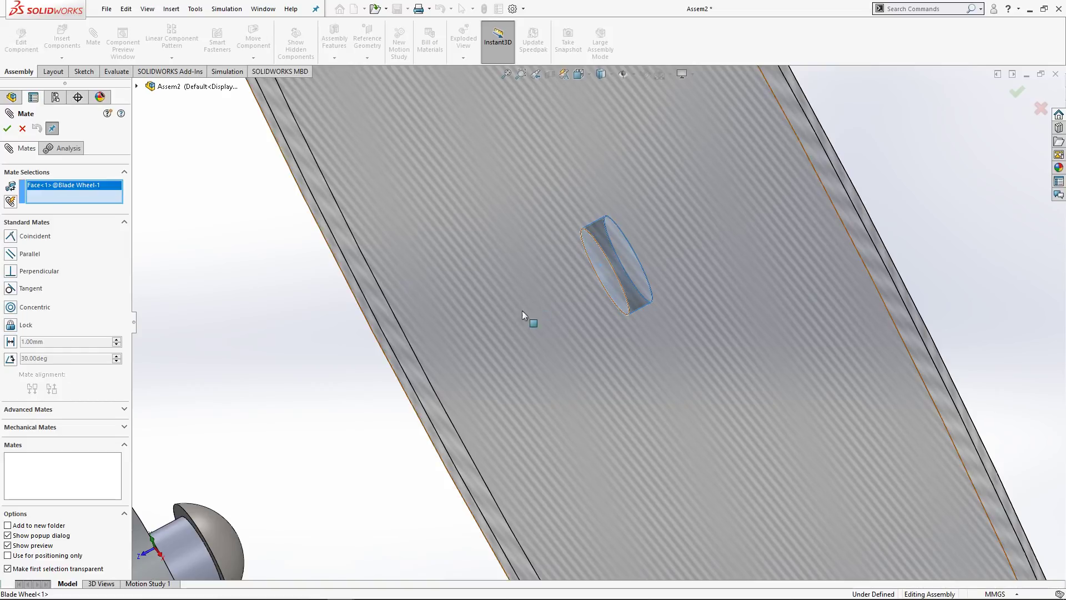
pyautogui.scroll(3, 578, 355)
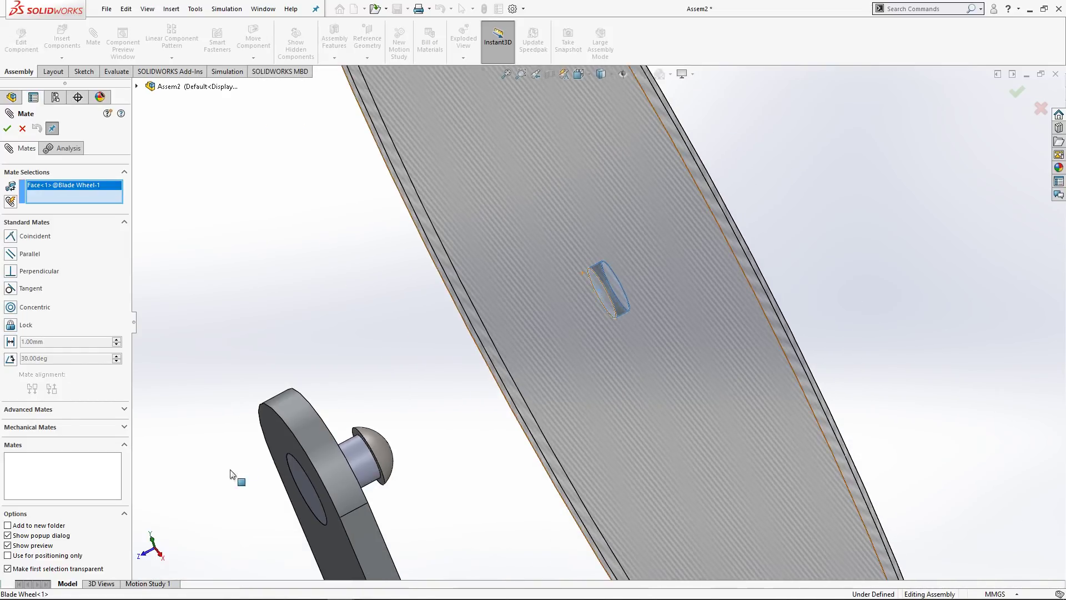
pyautogui.scroll(-3, 383, 461)
pyautogui.click(377, 428)
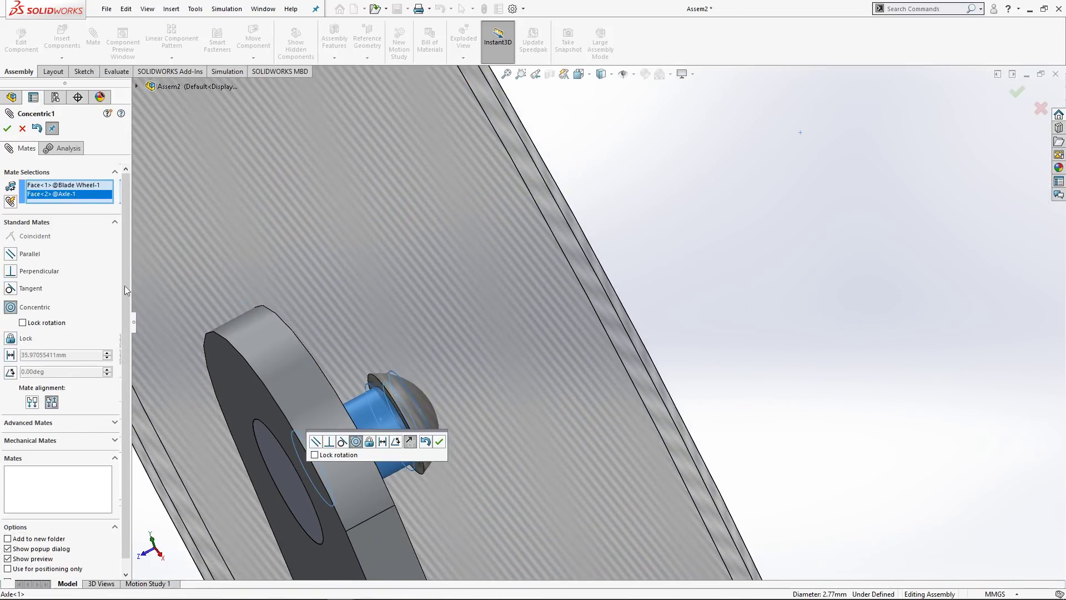
pyautogui.click(7, 129)
# Leave the Mate command, test the blade wheel's movement on the axle, and inspect the cutter starting from the isometric view
pyautogui.scroll(6, 599, 319)
pyautogui.press('Escape')
pyautogui.moveTo(585, 337); pyautogui.dragTo(570, 340)
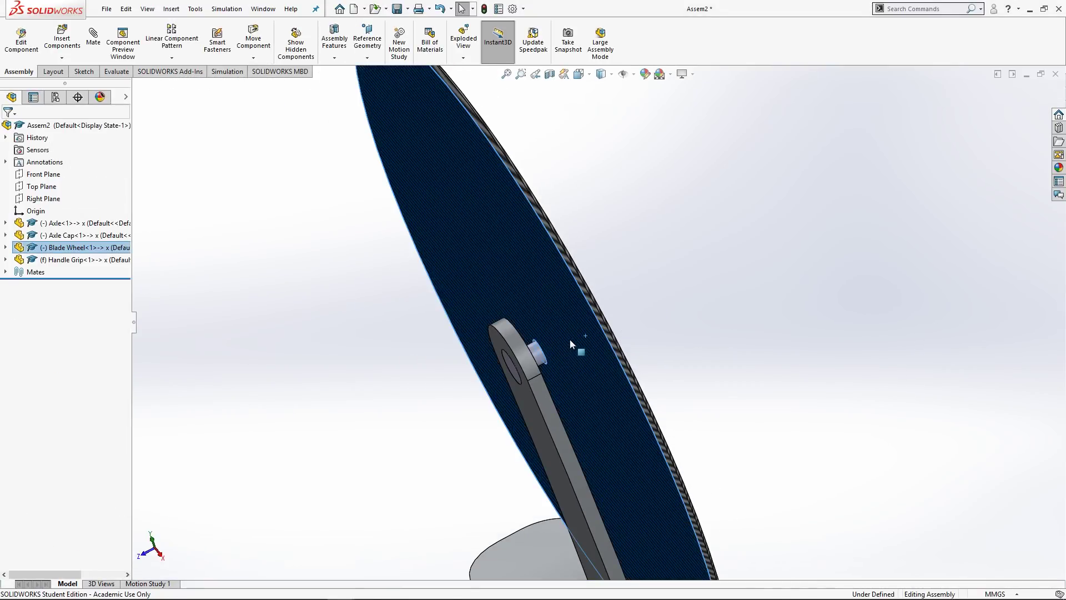
pyautogui.press('space')
pyautogui.click(723, 189)
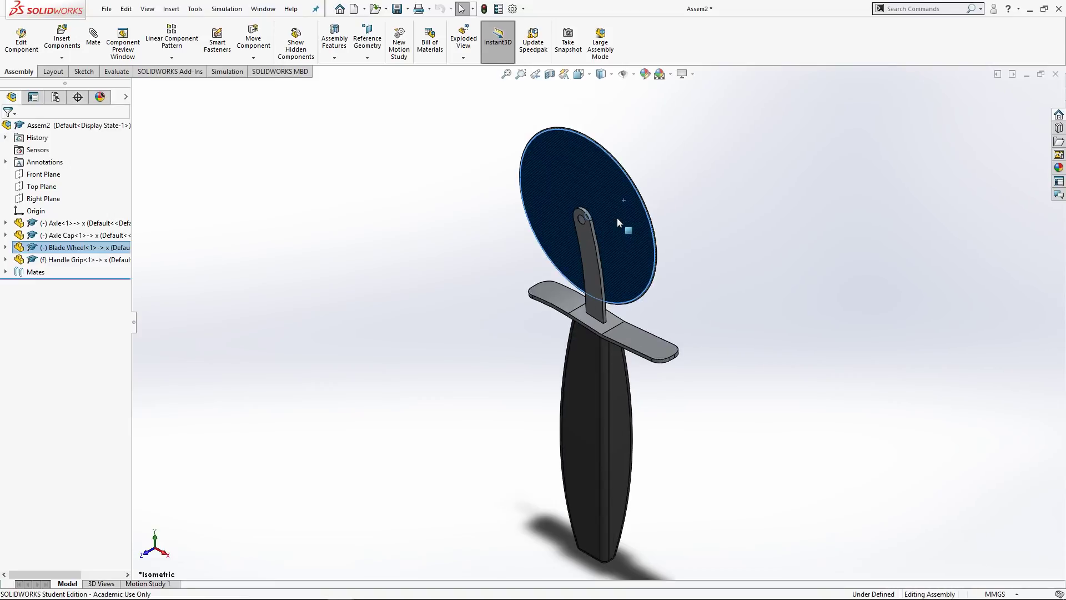
pyautogui.scroll(-2, 618, 219)
pyautogui.scroll(2, 627, 256)
pyautogui.click(657, 223)
pyautogui.moveTo(658, 222); pyautogui.dragTo(661, 270, button='middle')
pyautogui.scroll(-5, 611, 217)
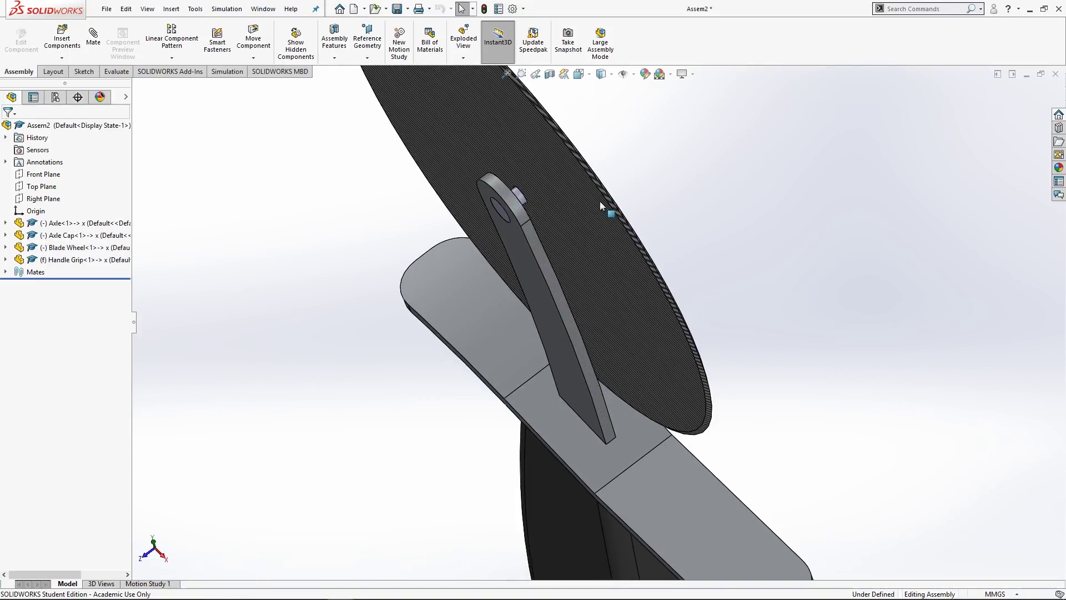
pyautogui.moveTo(600, 201); pyautogui.dragTo(651, 199, button='middle')
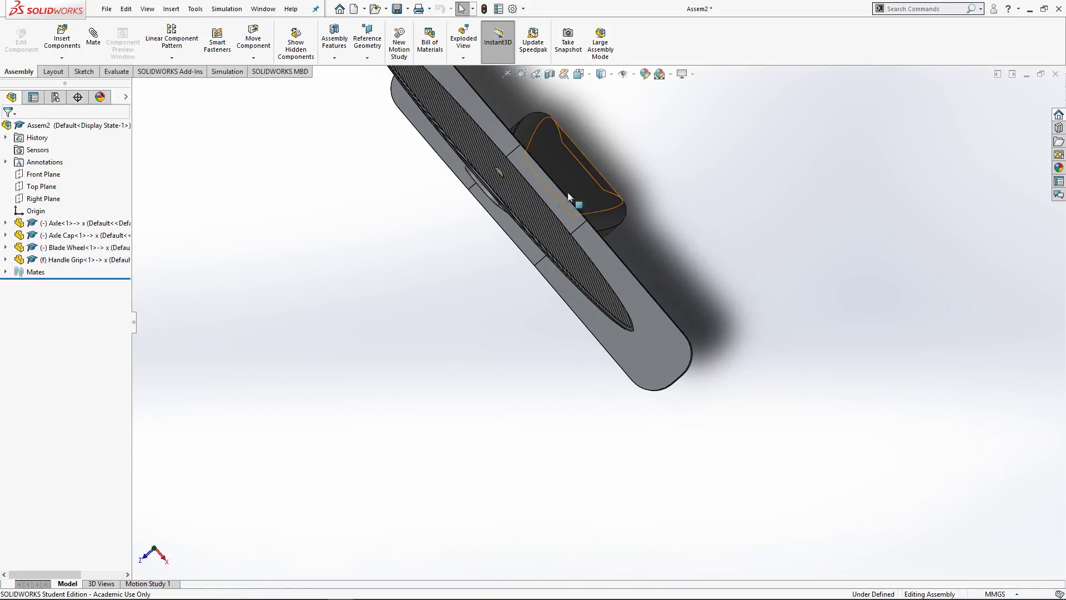
# Slide the blade wheel along its axis until it is clear of the axle and cap
pyautogui.moveTo(522, 202); pyautogui.dragTo(345, 296)
pyautogui.moveTo(411, 264); pyautogui.dragTo(394, 270, button='middle')
pyautogui.press('Escape')
pyautogui.scroll(-4, 411, 268)
pyautogui.scroll(3, 661, 130)
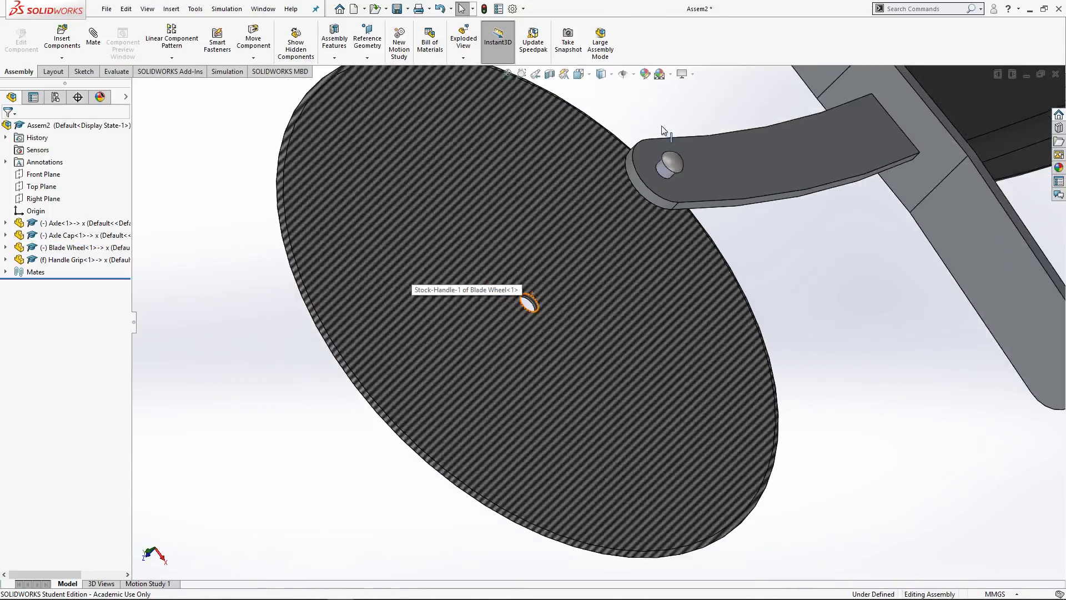
# Slide the blade wheel back toward the handle onto the axle, and switch to the Practice Part 7 drawing
pyautogui.scroll(5, 541, 388)
pyautogui.moveTo(575, 367); pyautogui.dragTo(602, 282)
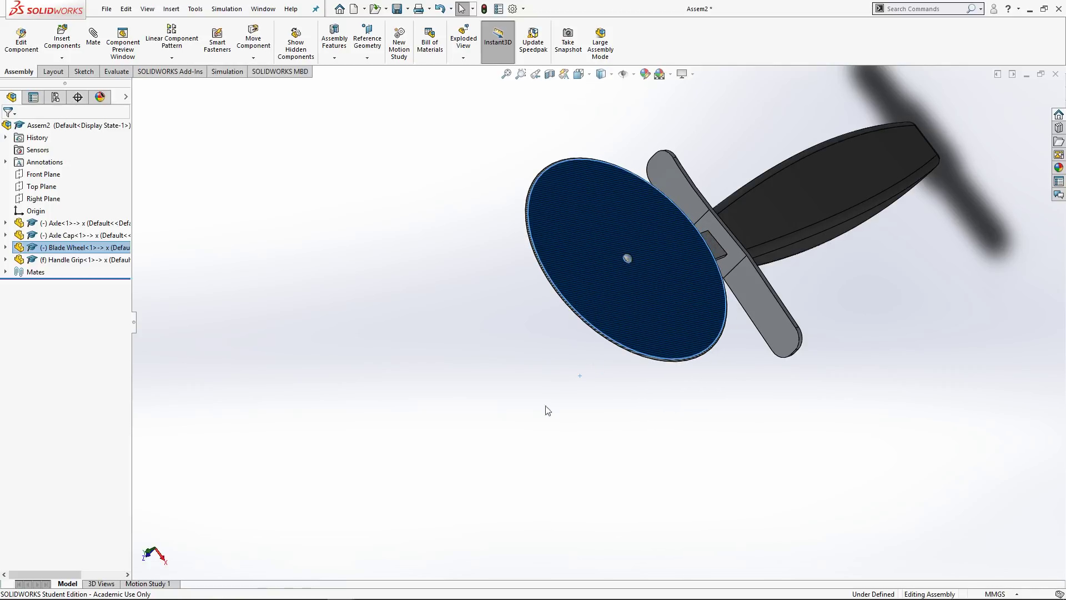
pyautogui.moveTo(499, 430); pyautogui.dragTo(521, 353, button='middle')
pyautogui.hotkey('alt', 'Tab')
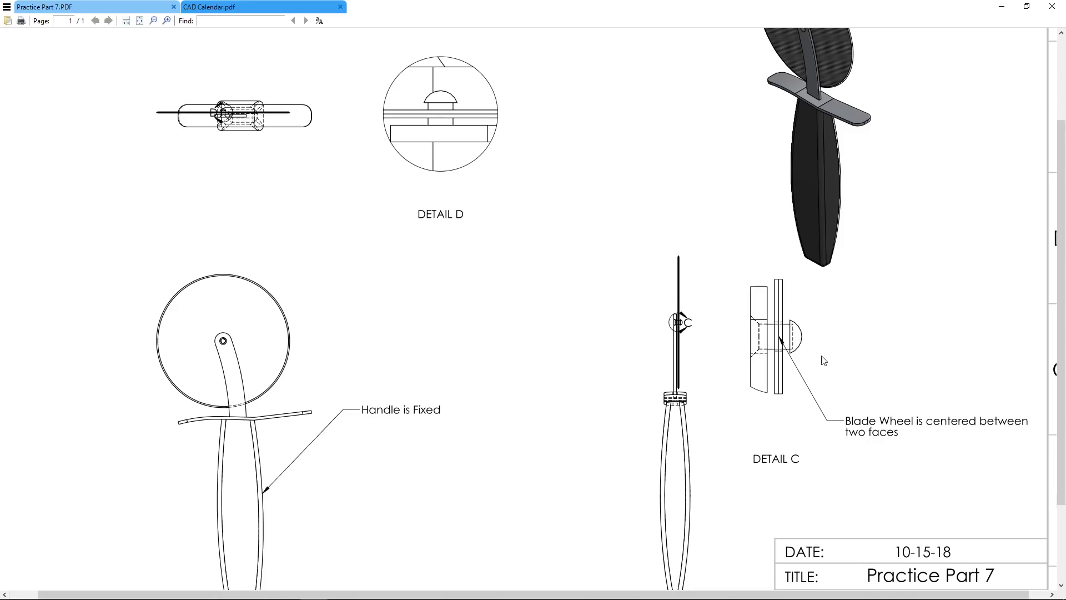
# Check the blade wheel centering note in Detail C, and switch back to the SOLIDWORKS assembly in the top view
pyautogui.scroll(-1, 778, 324)
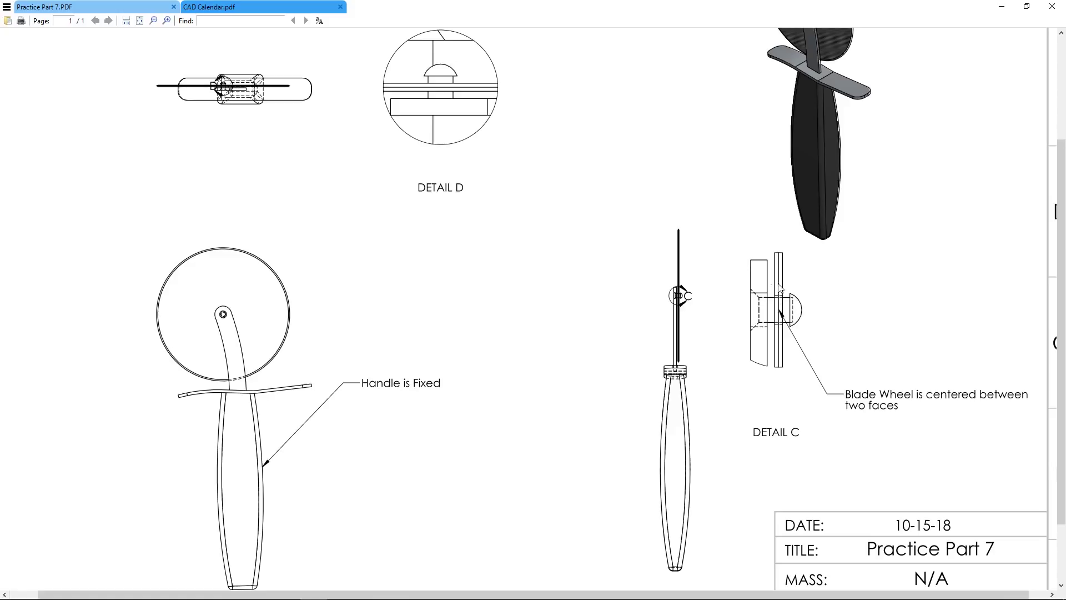
pyautogui.hotkey('alt', 'Tab')
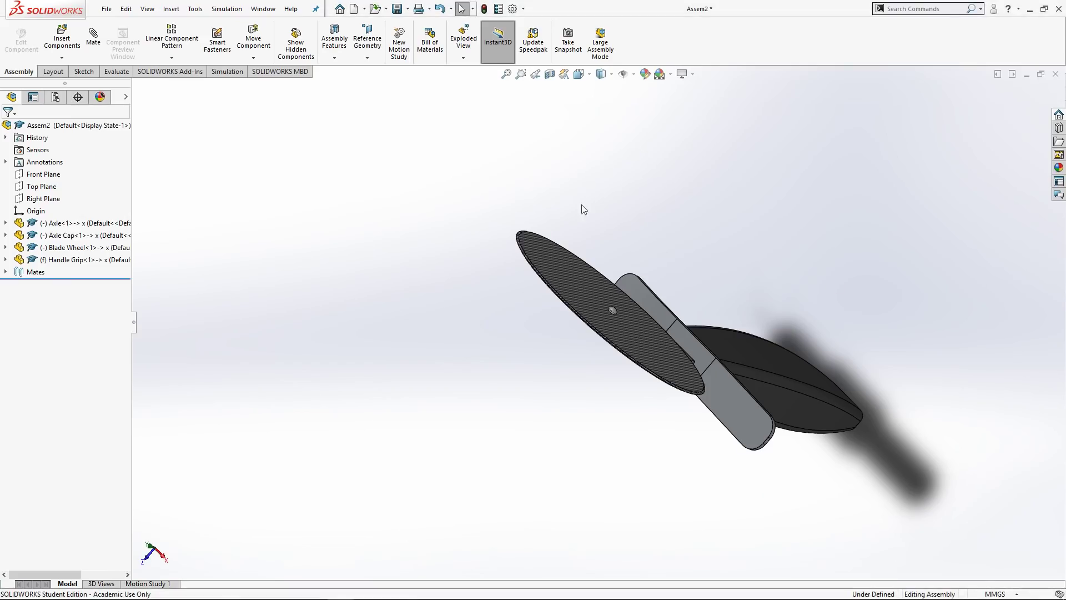
pyautogui.moveTo(363, 264); pyautogui.dragTo(486, 409, button='middle')
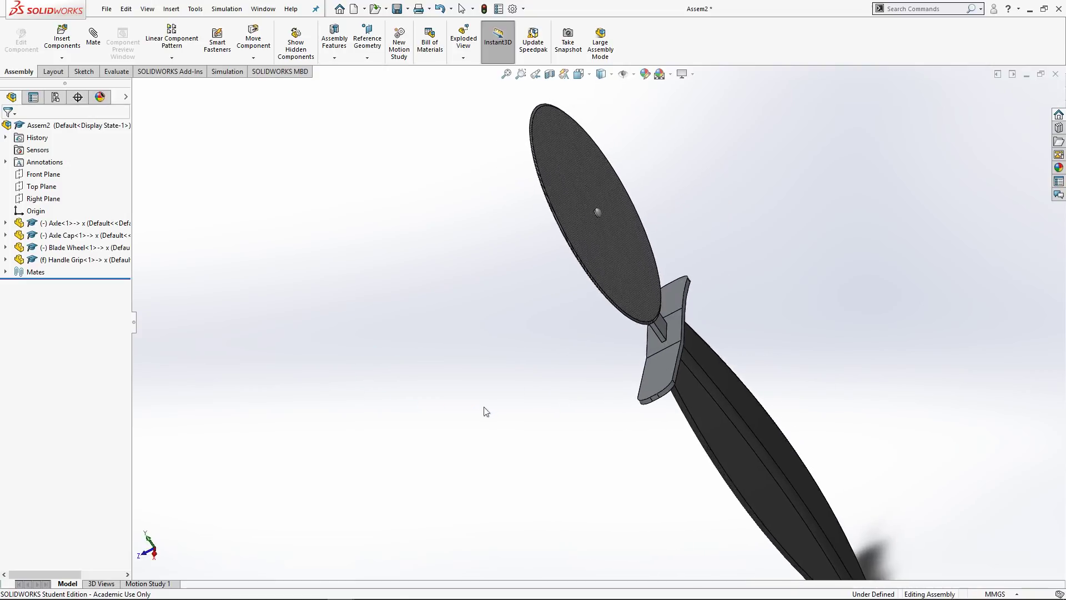
pyautogui.press('space')
pyautogui.click(659, 184)
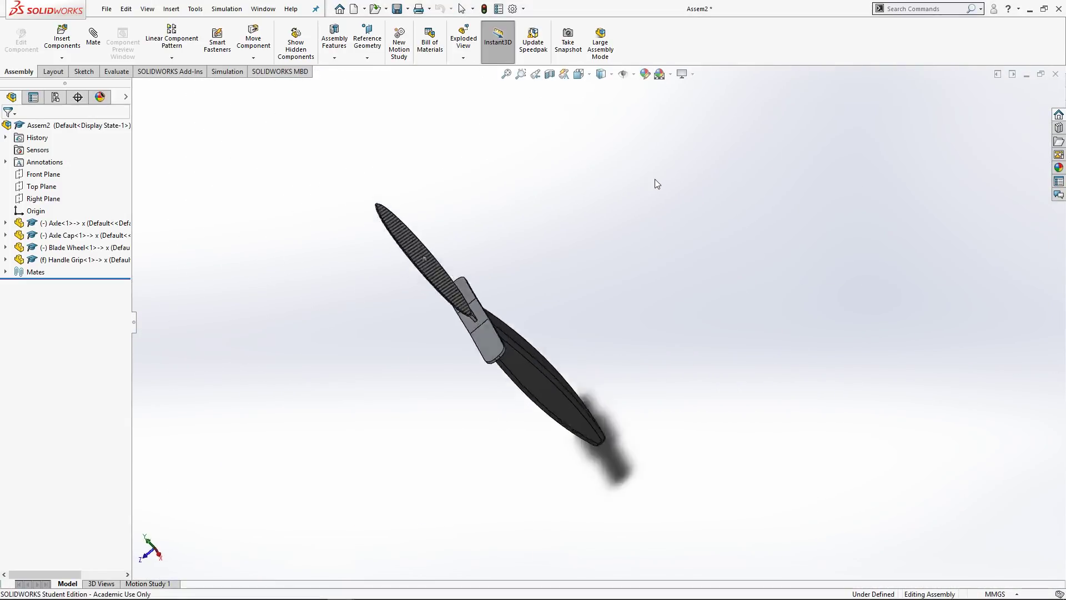
# Start an advanced Width mate for centering the blade wheel
pyautogui.click(590, 321)
pyautogui.moveTo(588, 320); pyautogui.dragTo(588, 316)
pyautogui.click(517, 161)
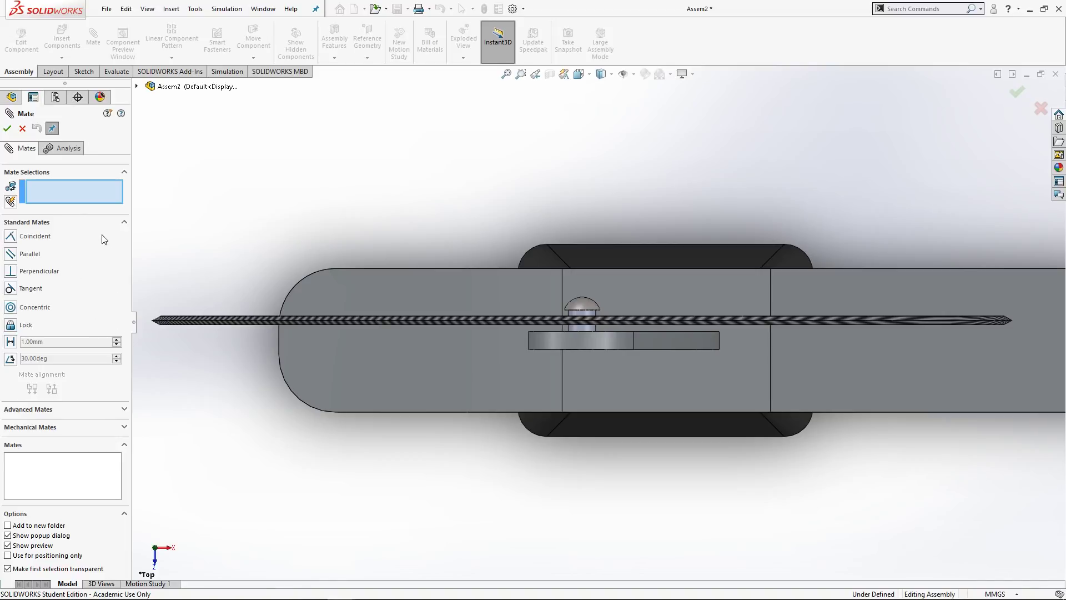
pyautogui.click(123, 411)
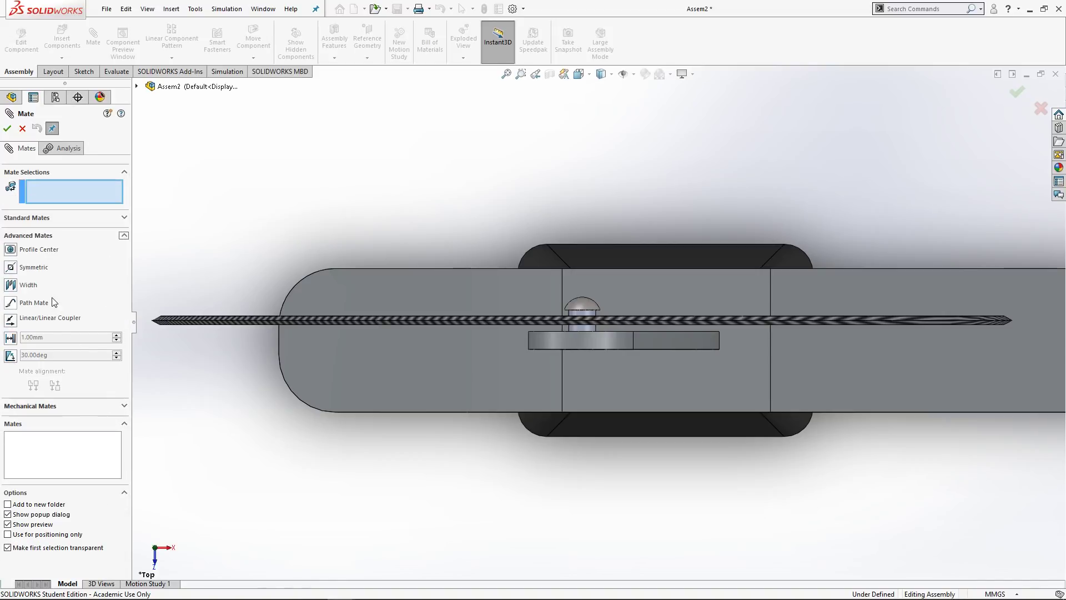
pyautogui.click(32, 289)
# From the right view, slide the blade wheel along its axis until it is clear of the handle and axle cap
pyautogui.moveTo(477, 359); pyautogui.dragTo(418, 300, button='middle')
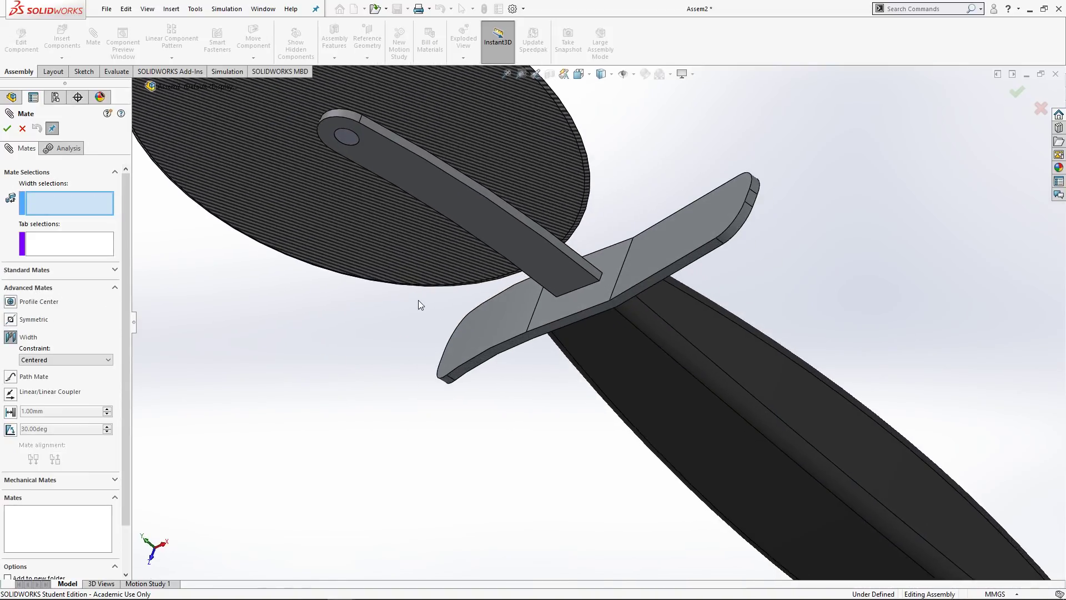
pyautogui.press('space')
pyautogui.click(669, 198)
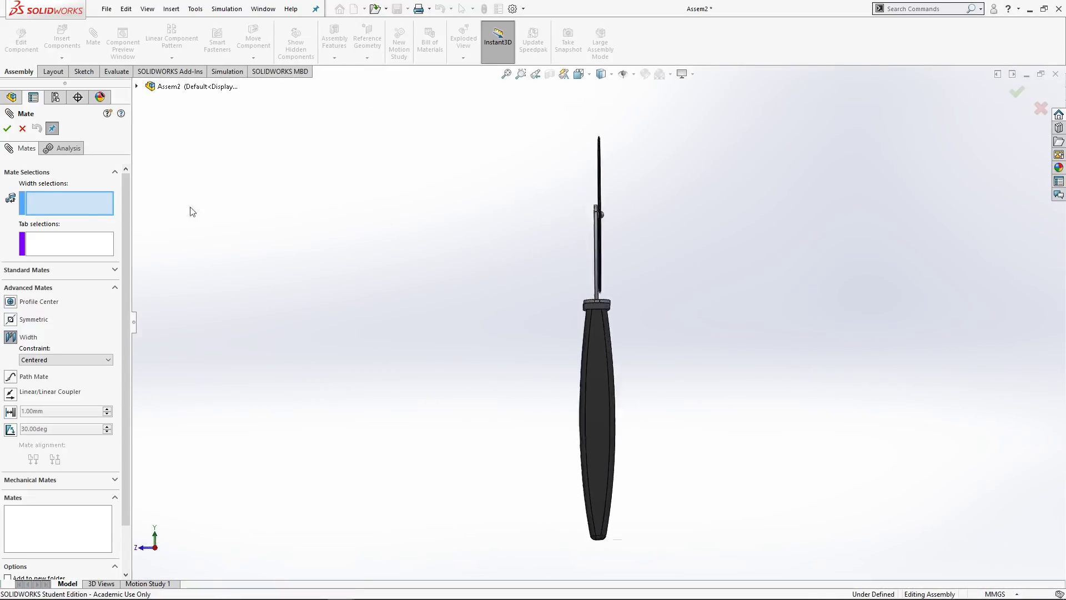
pyautogui.scroll(-5, 611, 206)
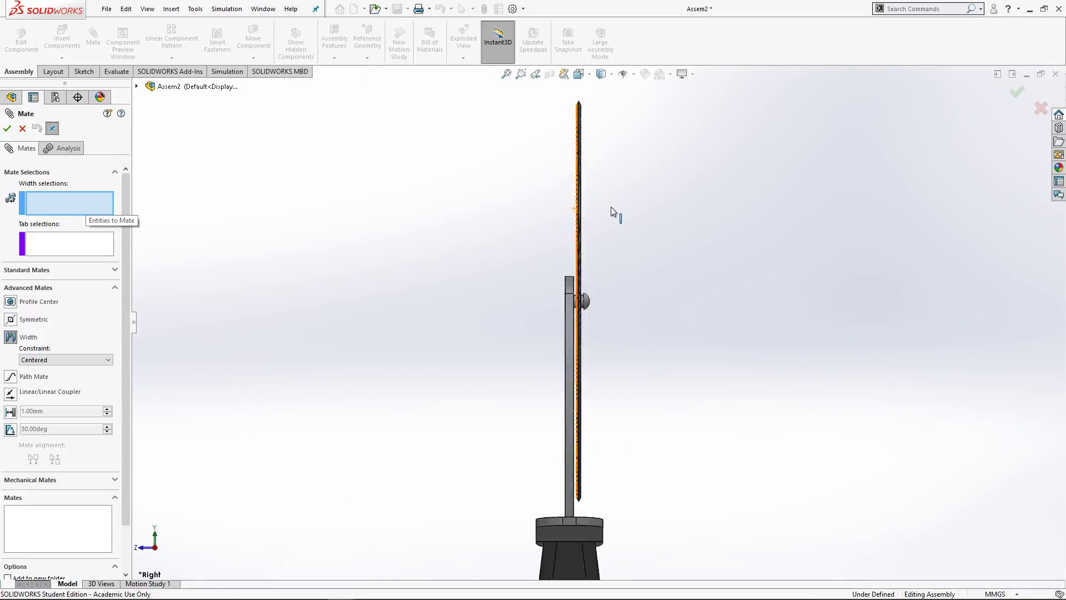
pyautogui.moveTo(549, 222); pyautogui.dragTo(374, 248)
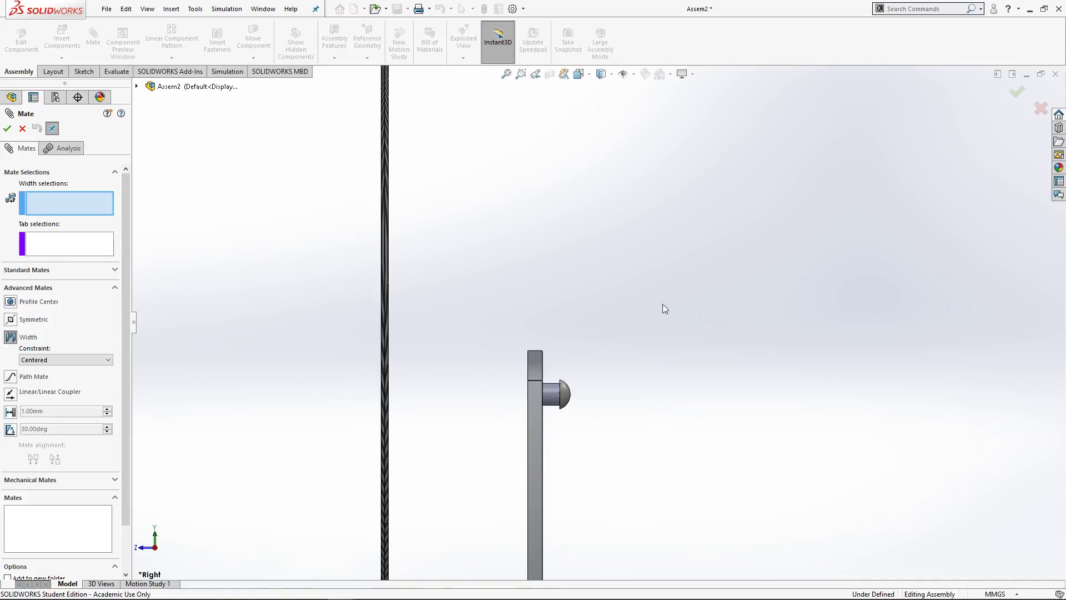
# Set the handle arm's face toward the cap and the axle cap's flat underside as the width selections
pyautogui.moveTo(601, 389); pyautogui.dragTo(583, 391, button='middle')
pyautogui.scroll(-3, 564, 382)
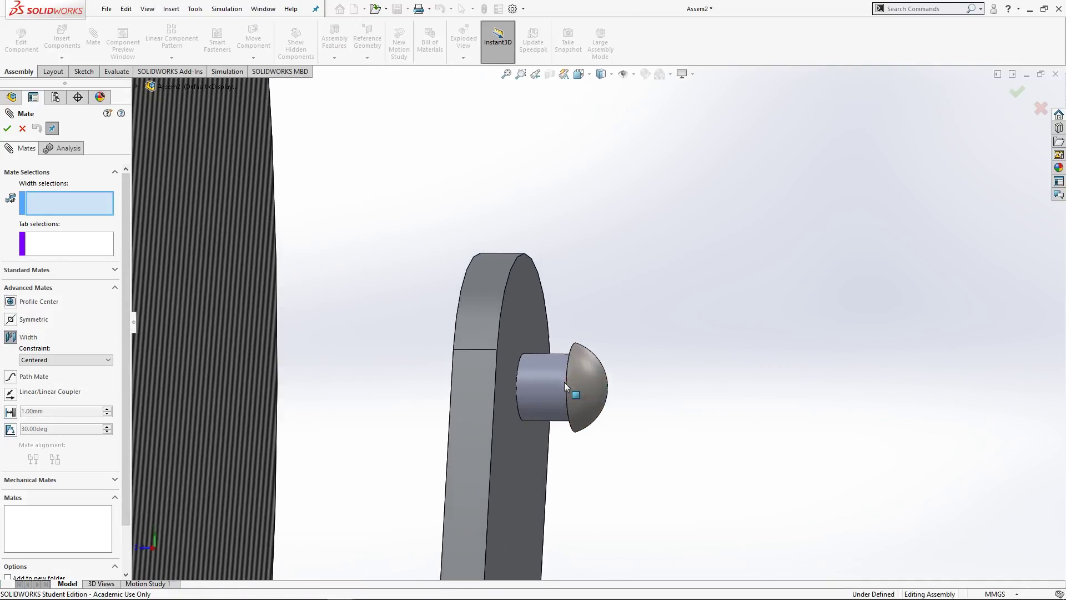
pyautogui.click(531, 309)
pyautogui.moveTo(549, 344); pyautogui.dragTo(639, 361, button='middle')
pyautogui.scroll(-5, 674, 424)
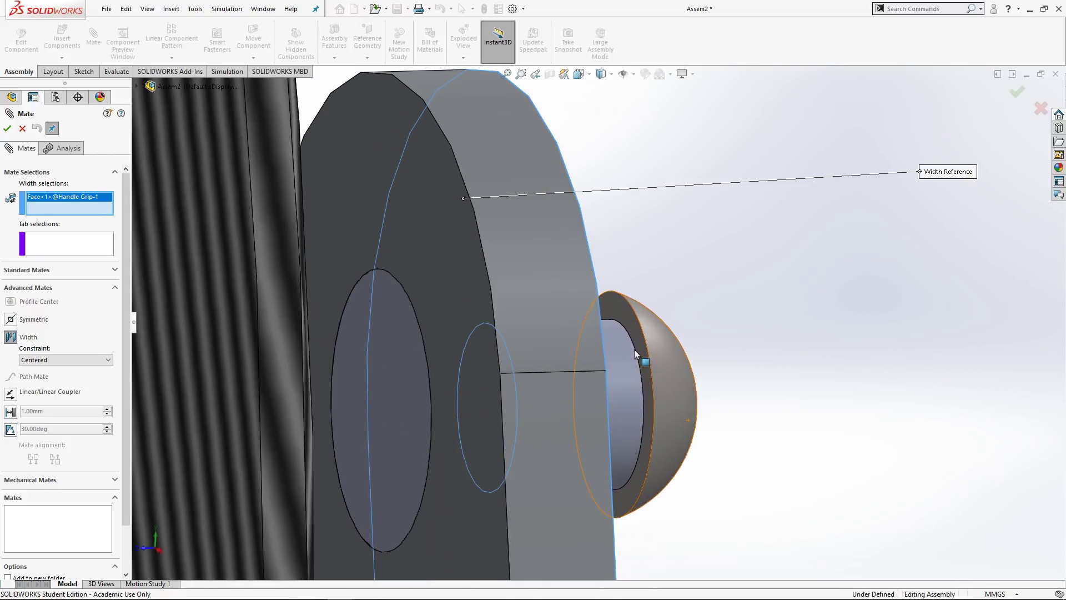
pyautogui.click(618, 311)
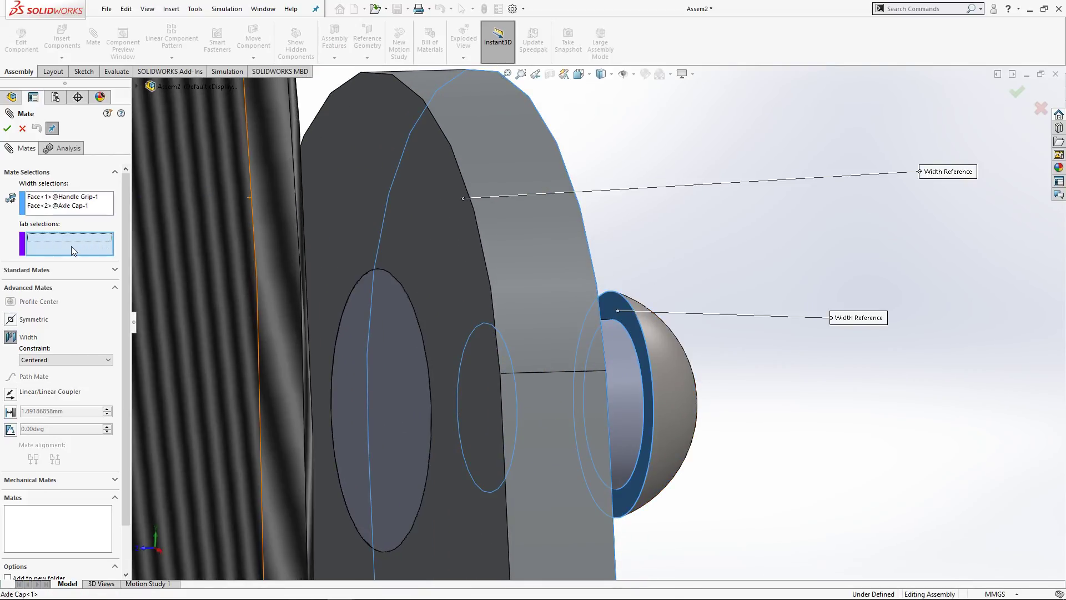
# Set both side faces of the blade wheel as the tab selections and accept the Width mate with the Centered constraint
pyautogui.press('z')
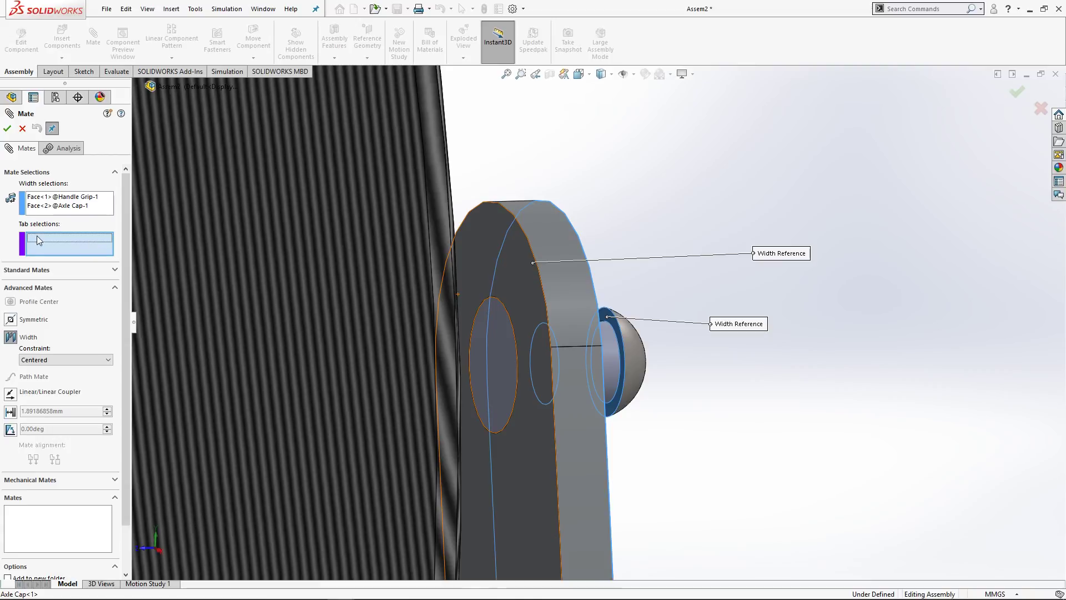
pyautogui.scroll(4, 346, 235)
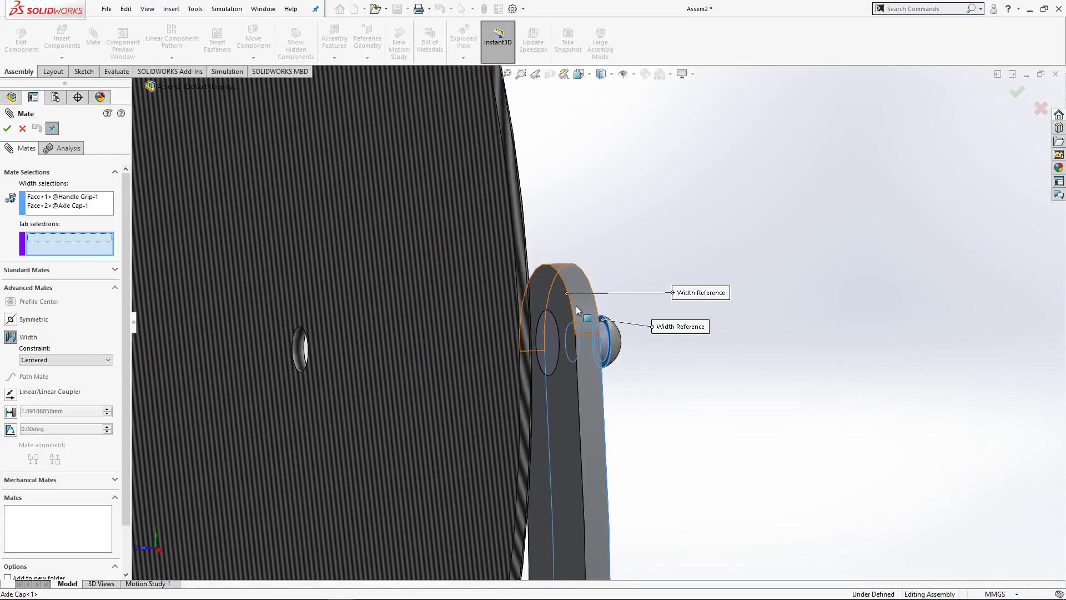
pyautogui.scroll(5, 576, 305)
pyautogui.click(462, 235)
pyautogui.moveTo(462, 236); pyautogui.dragTo(539, 273, button='middle')
pyautogui.click(532, 269)
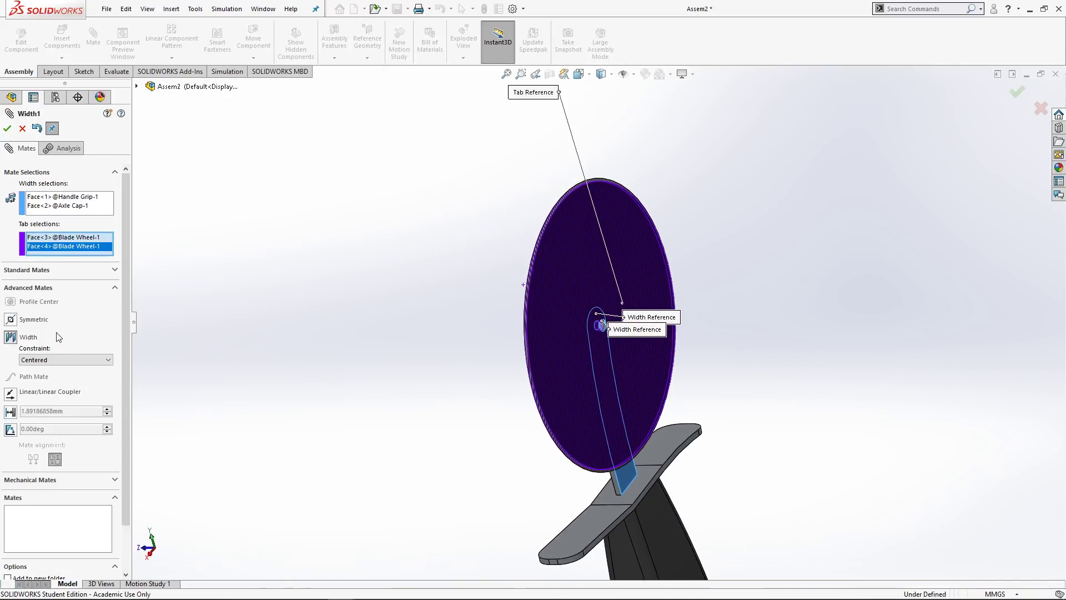
pyautogui.click(60, 360)
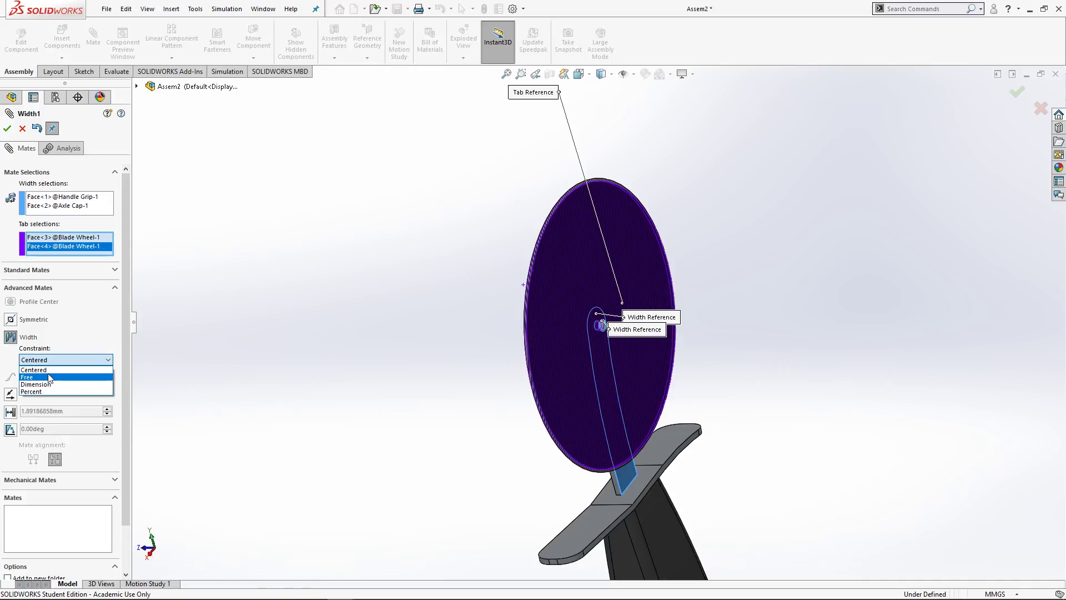
pyautogui.click(46, 372)
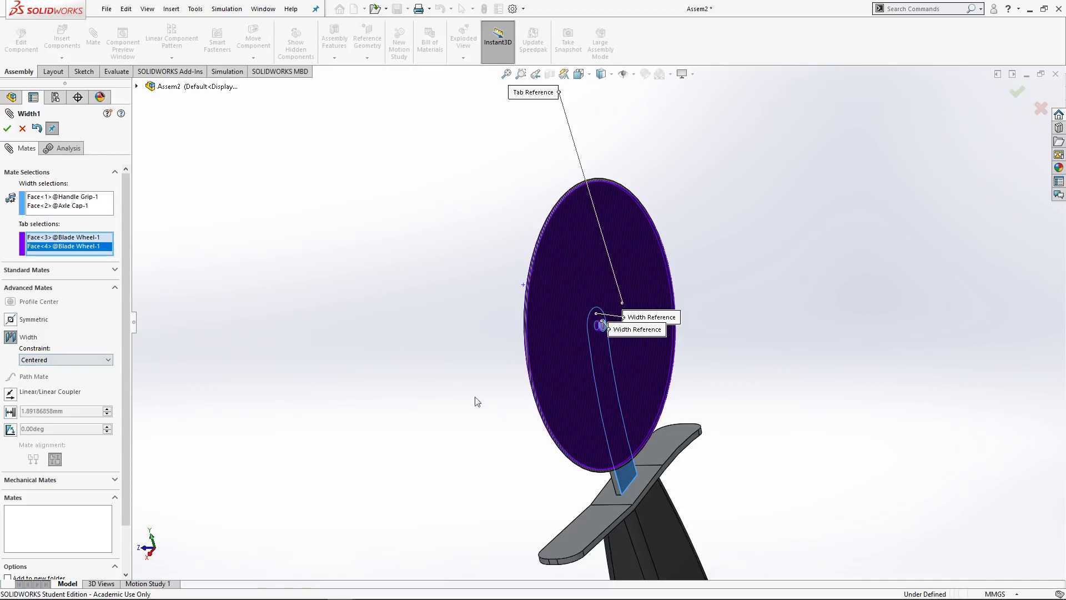
pyautogui.click(8, 128)
# Inspect the blade wheel's position between the cap and handle from the top view, and leave the Mate command
pyautogui.moveTo(442, 298); pyautogui.dragTo(471, 355, button='middle')
pyautogui.press('space')
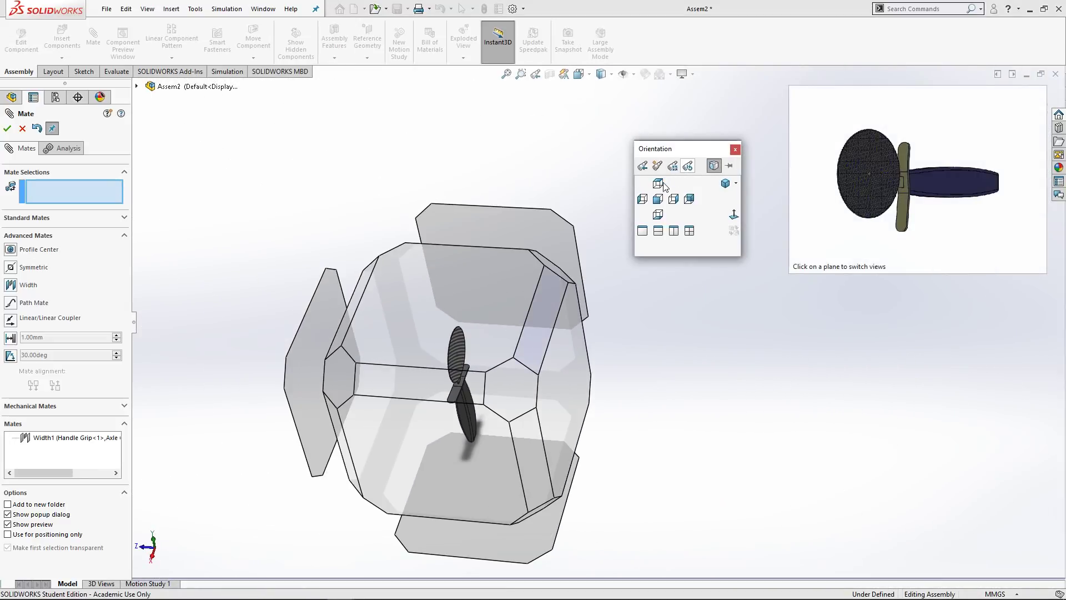
pyautogui.click(663, 184)
pyautogui.scroll(-5, 561, 341)
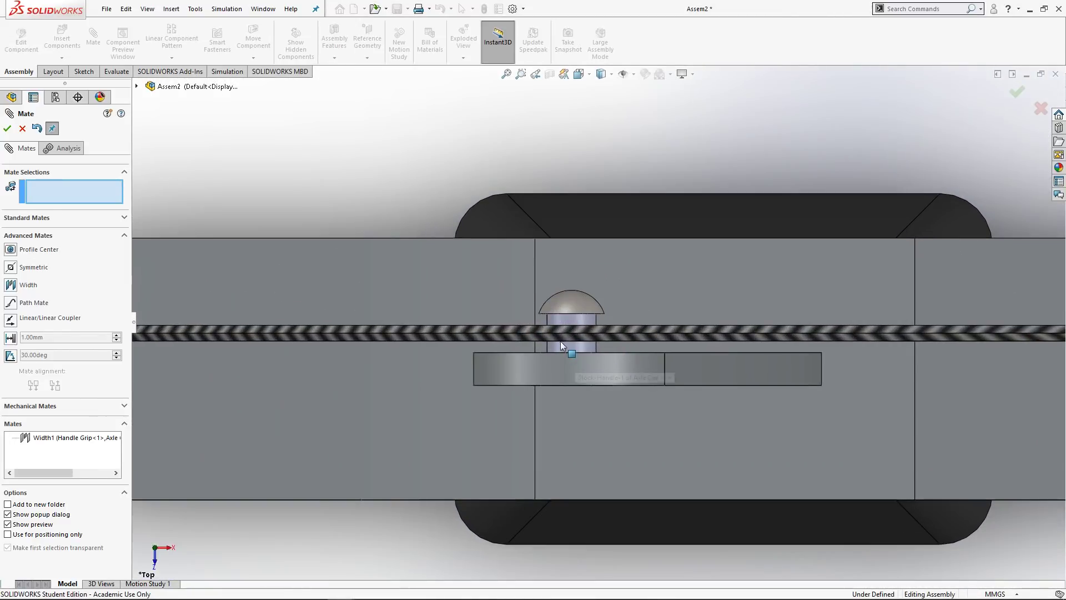
pyautogui.scroll(-8, 561, 343)
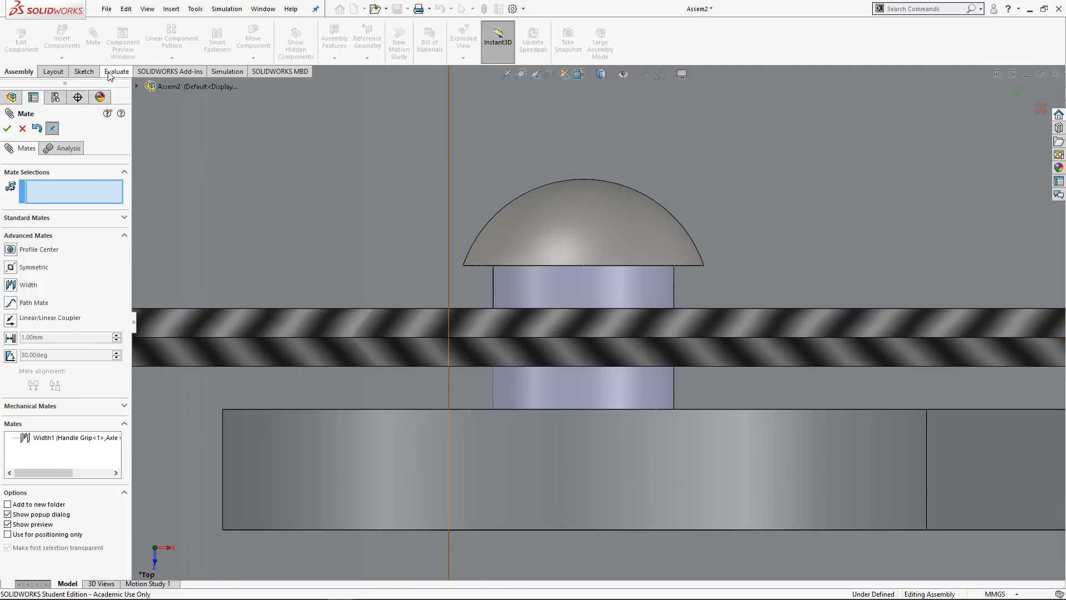
pyautogui.click(8, 130)
# Measure the gap between the blade wheel's edge and the underside of the axle cap
pyautogui.click(117, 71)
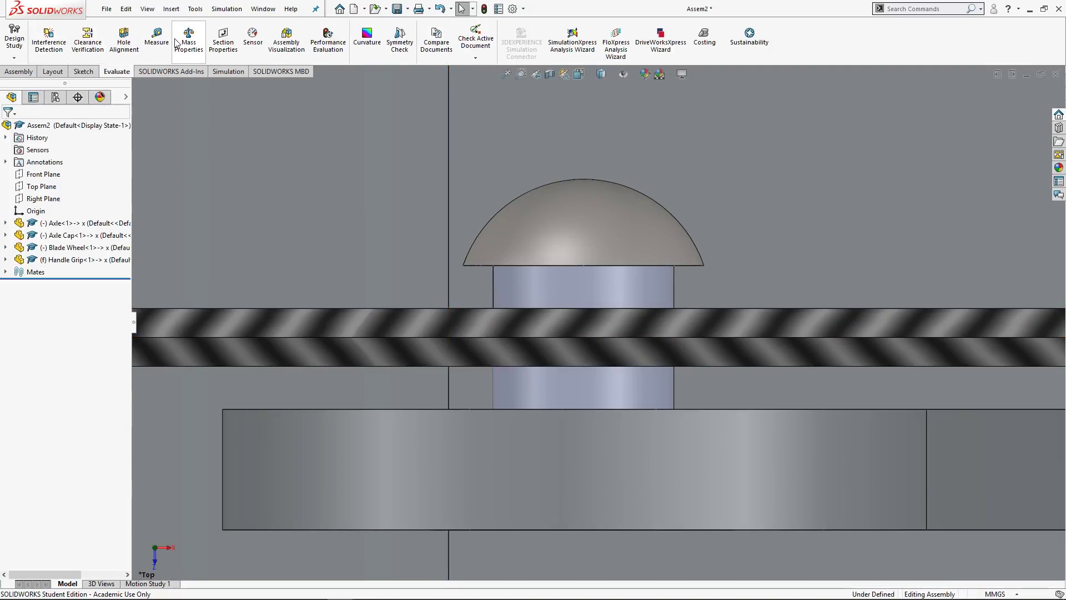
pyautogui.click(158, 40)
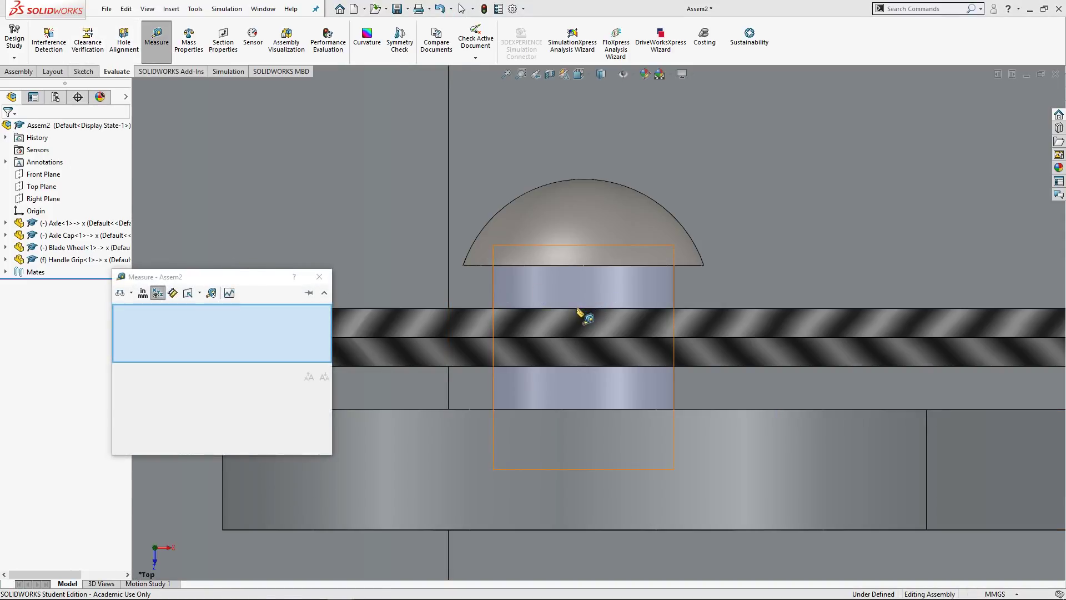
pyautogui.click(613, 308)
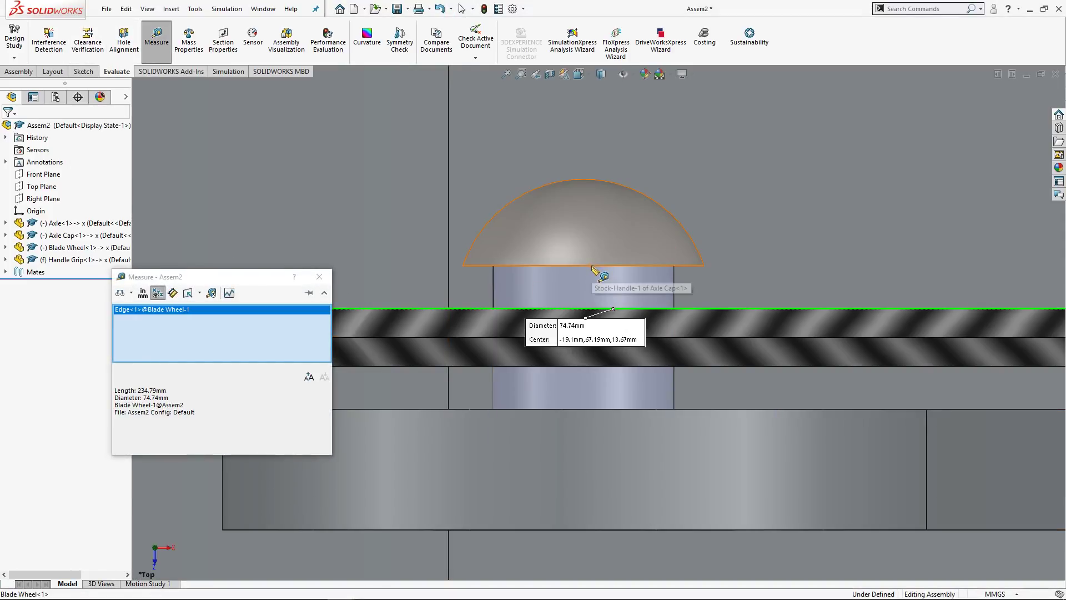
pyautogui.click(593, 266)
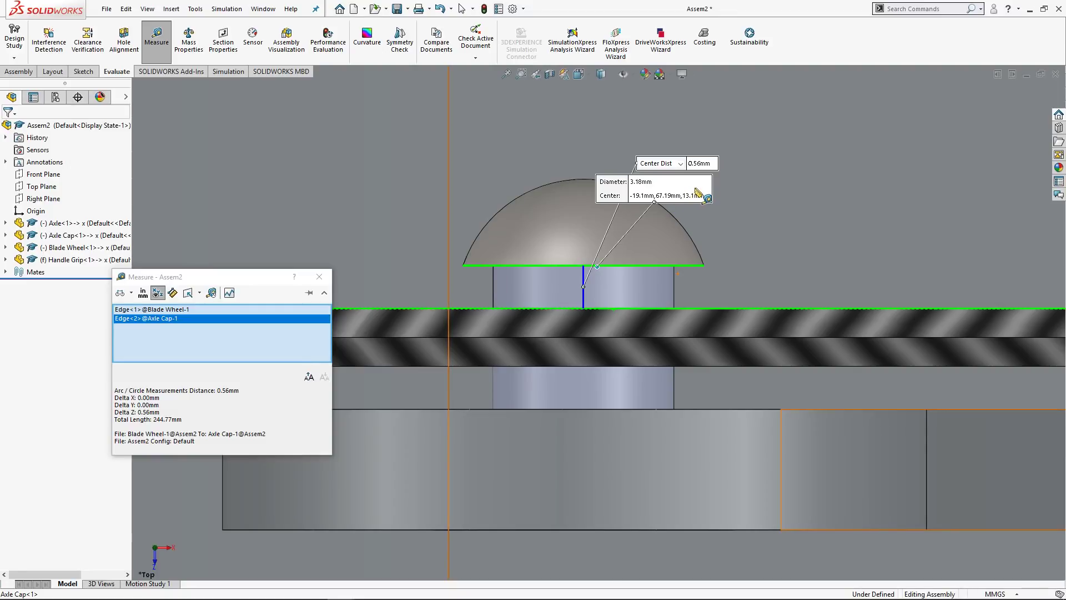
# Measure the gap between the blade wheel and the handle arm with a fresh Measure selection, and leave the command
pyautogui.click(577, 367)
pyautogui.click(616, 410)
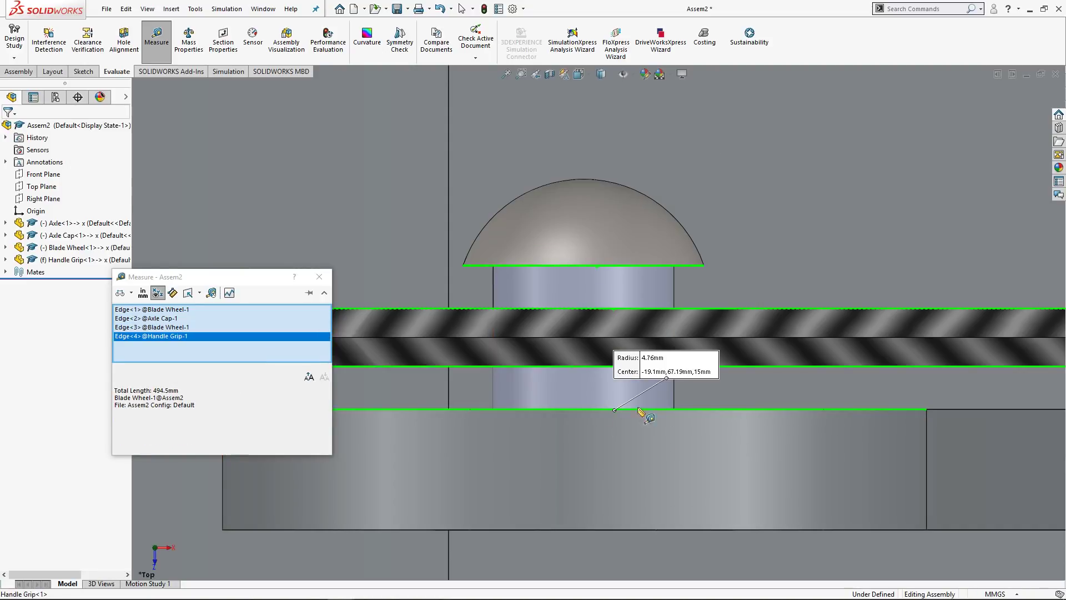
pyautogui.press('Escape')
pyautogui.click(156, 39)
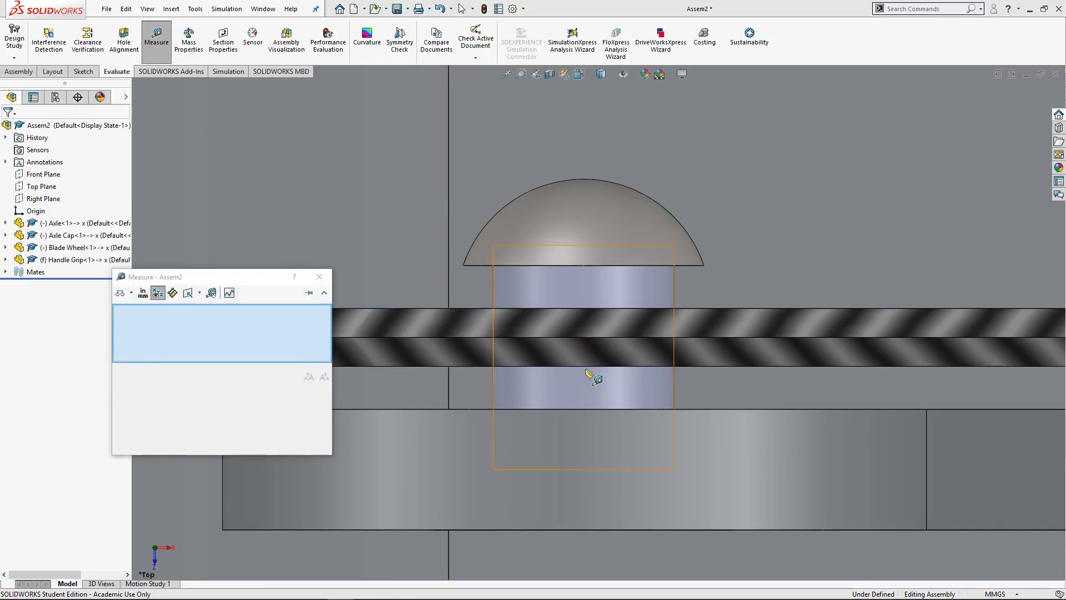
pyautogui.click(582, 367)
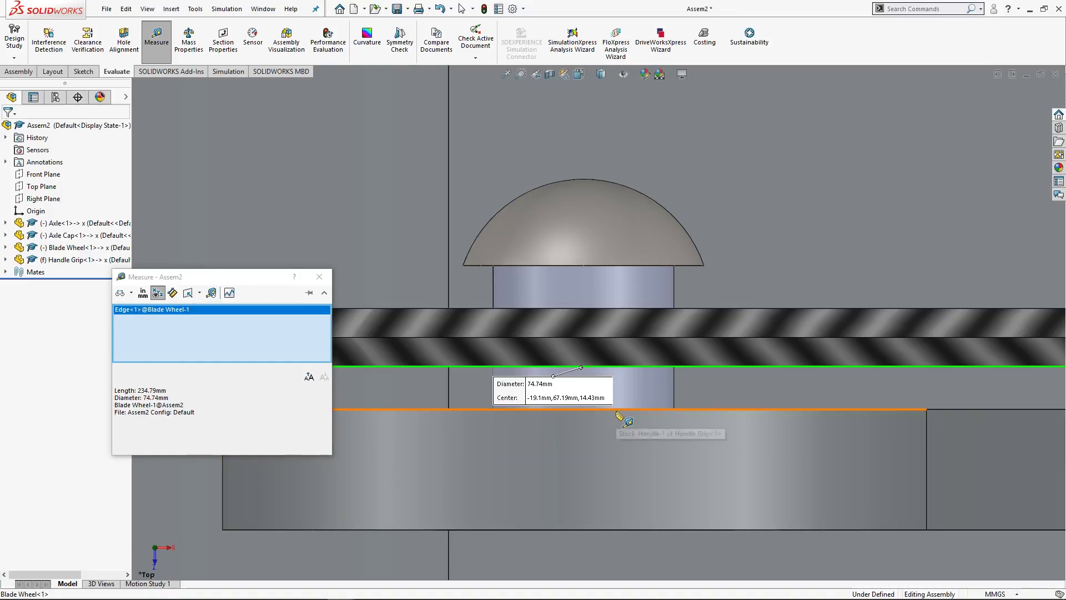
pyautogui.click(616, 410)
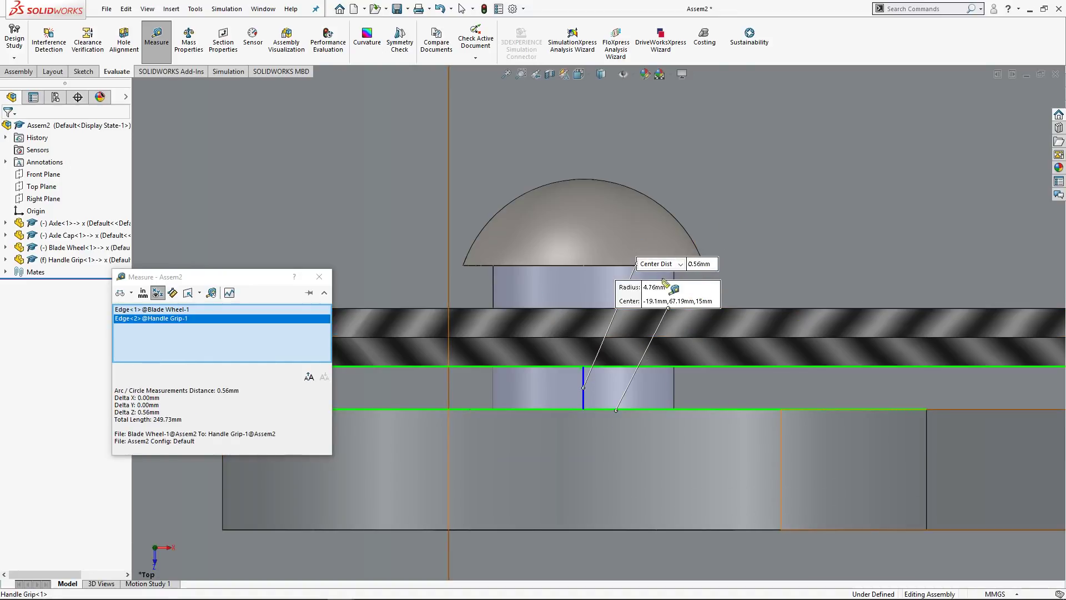
pyautogui.press('Escape')
# Inspect the assembled pizza cutter in the isometric view, looking closely at the blade wheel on its axle
pyautogui.scroll(5, 616, 405)
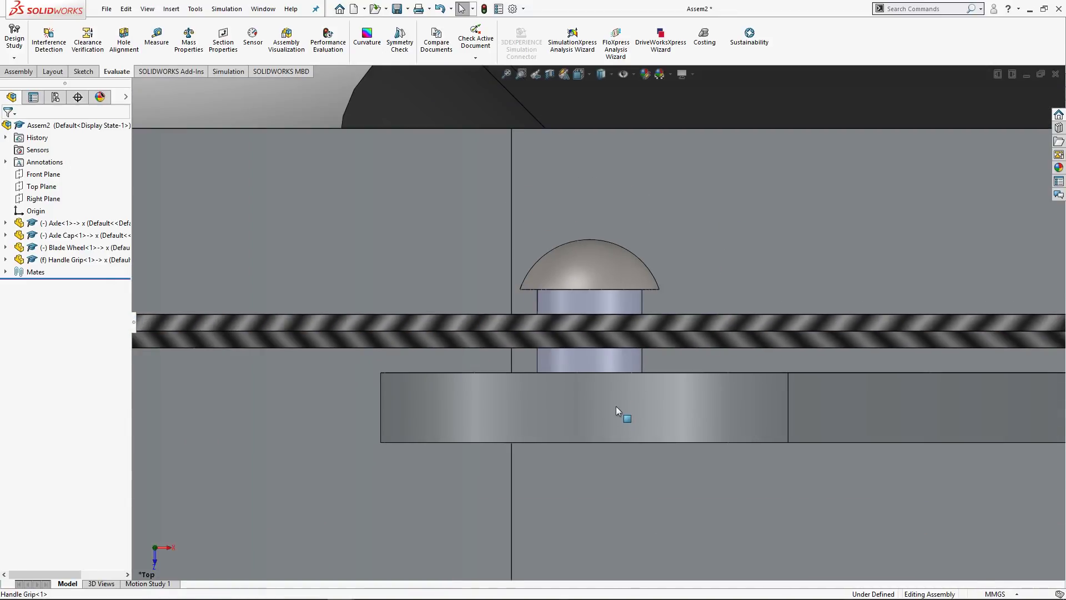
pyautogui.moveTo(619, 382); pyautogui.dragTo(605, 364, button='middle')
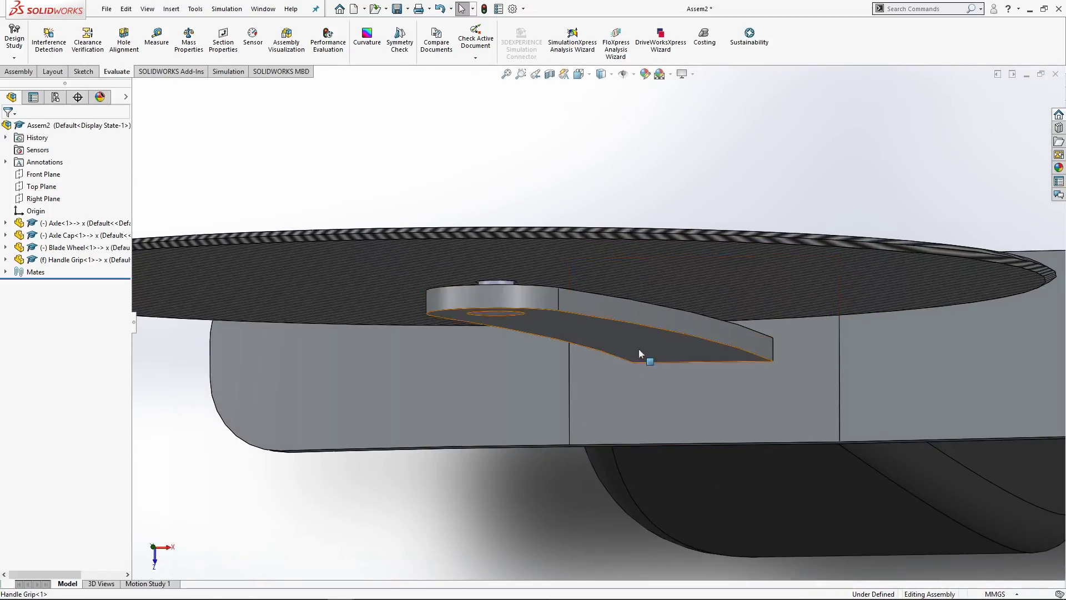
pyautogui.press('space')
pyautogui.click(721, 182)
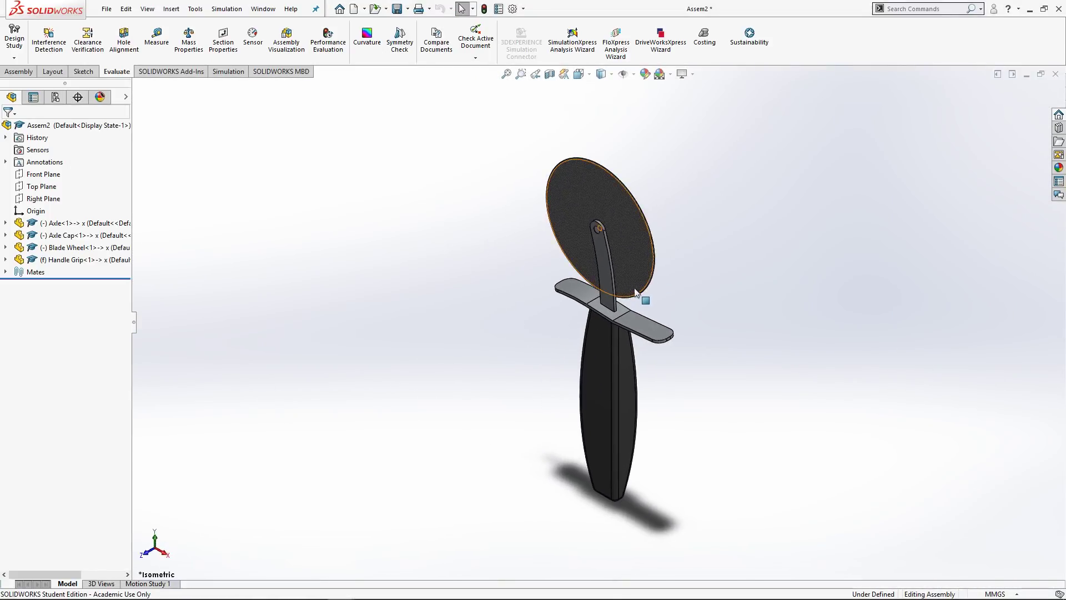
pyautogui.scroll(1, 601, 248)
pyautogui.scroll(-5, 647, 275)
pyautogui.click(649, 272)
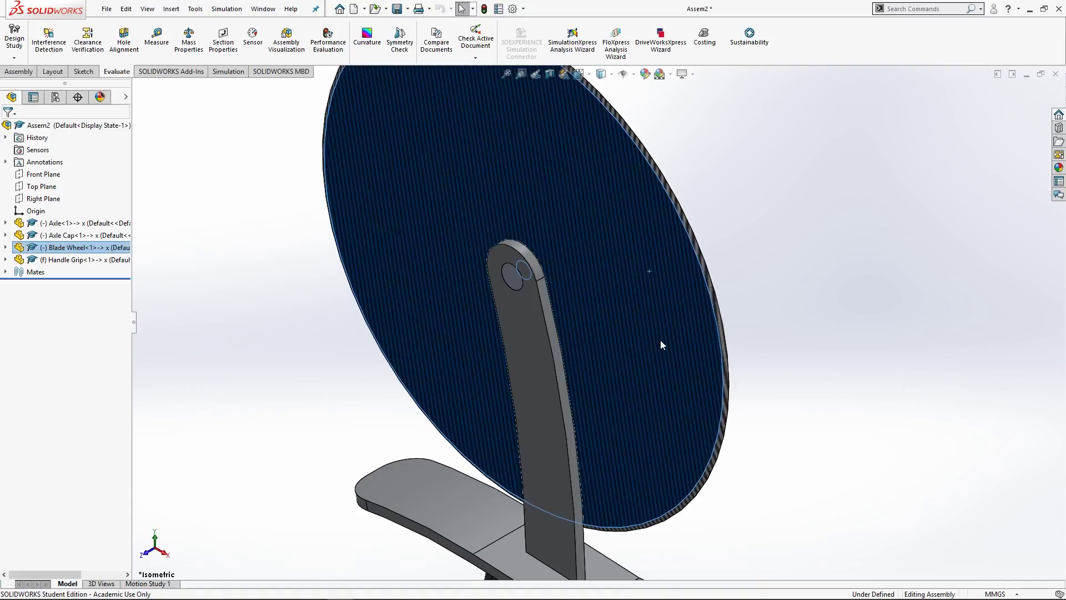
pyautogui.scroll(5, 635, 481)
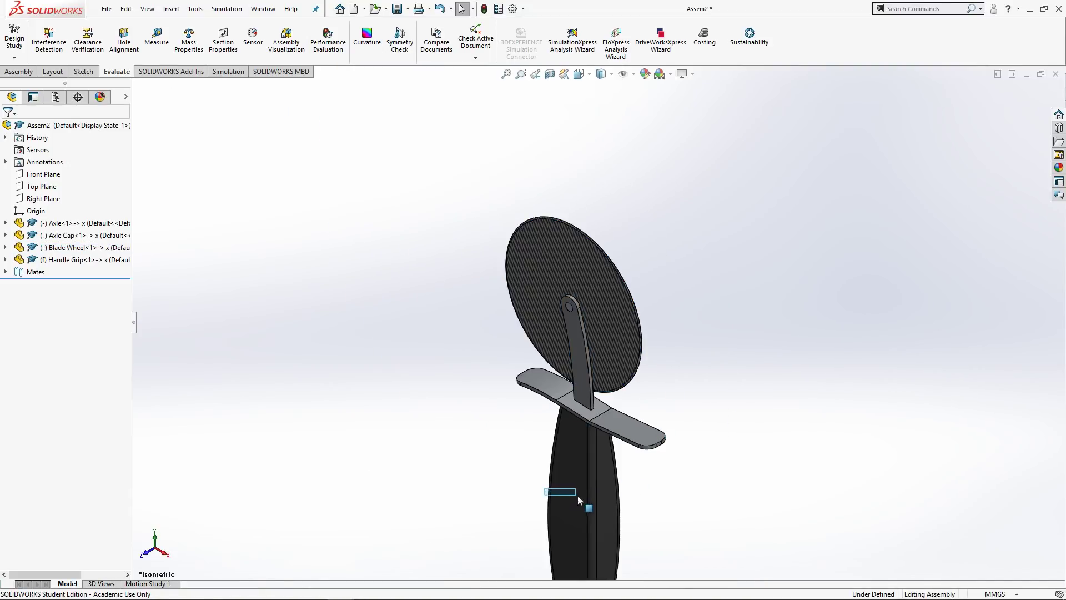
pyautogui.moveTo(578, 495); pyautogui.dragTo(595, 500)
pyautogui.click(877, 302)
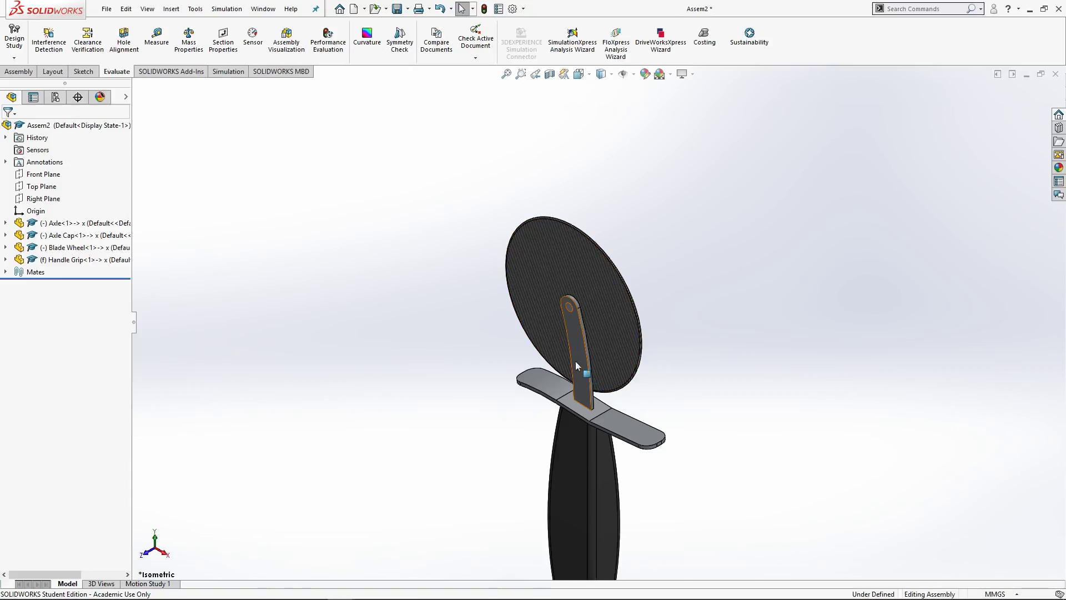
# Examine the blade wheel up close in the isometric view, try turning it at its rim, and clear the selection
pyautogui.scroll(-3, 589, 367)
pyautogui.scroll(2, 593, 413)
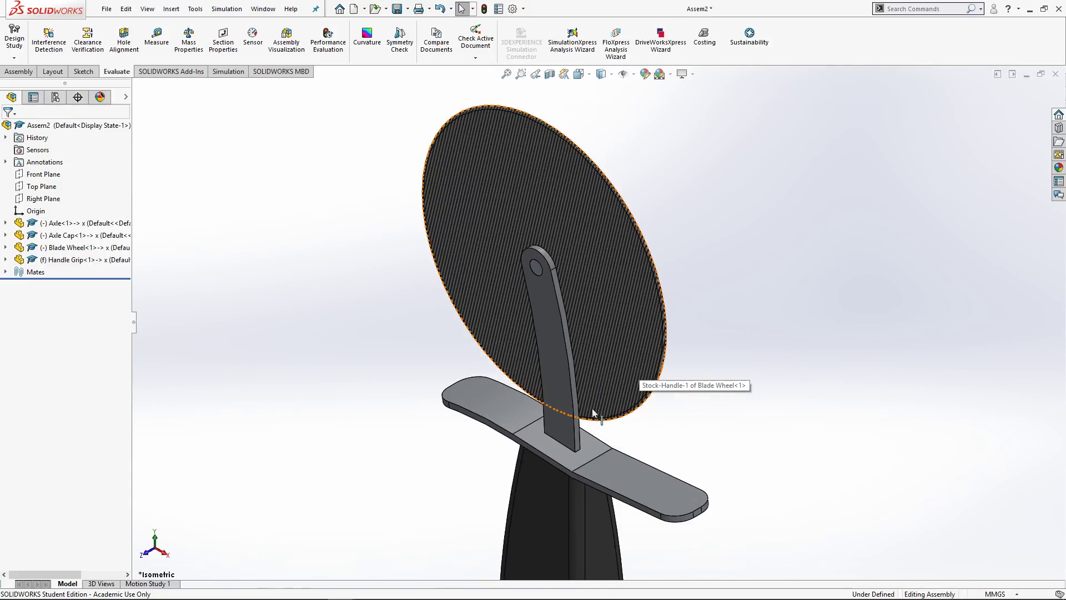
pyautogui.click(618, 278)
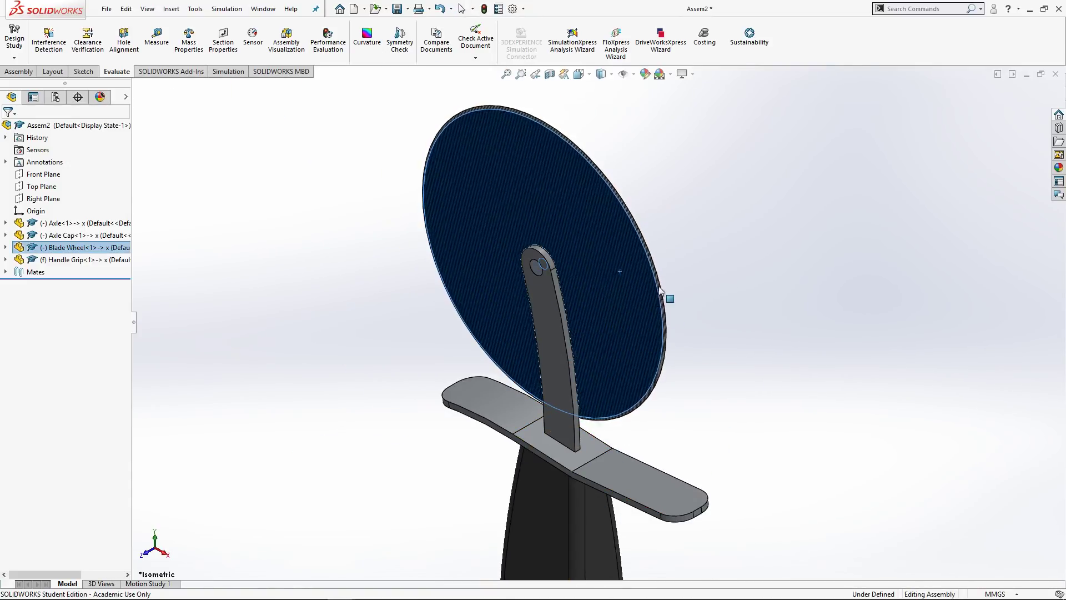
pyautogui.scroll(3, 577, 486)
pyautogui.scroll(-5, 681, 283)
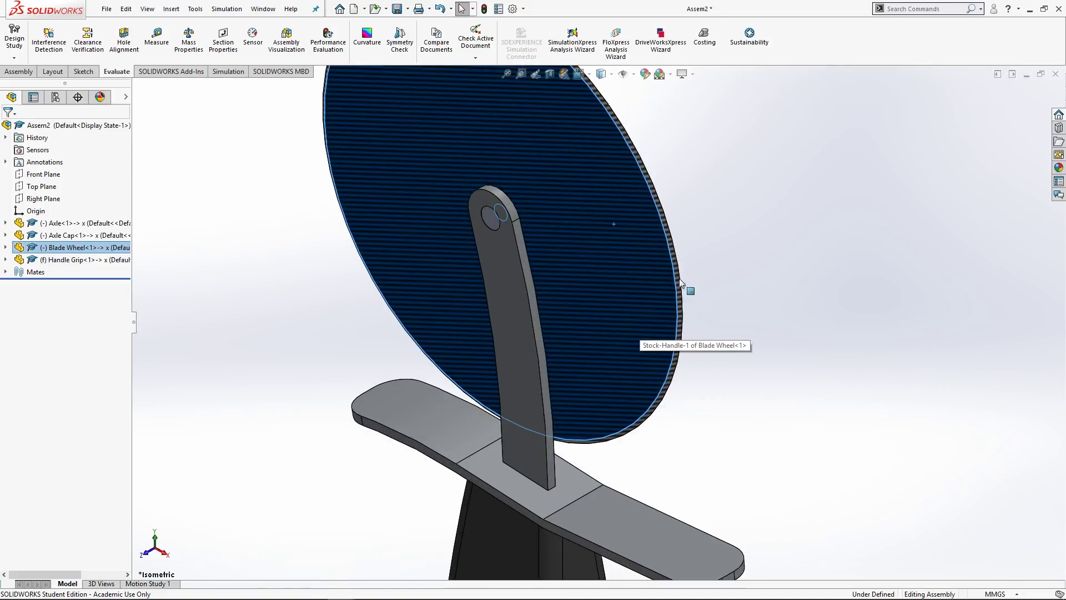
pyautogui.moveTo(681, 283); pyautogui.dragTo(719, 302)
pyautogui.scroll(3, 727, 299)
pyautogui.click(729, 301)
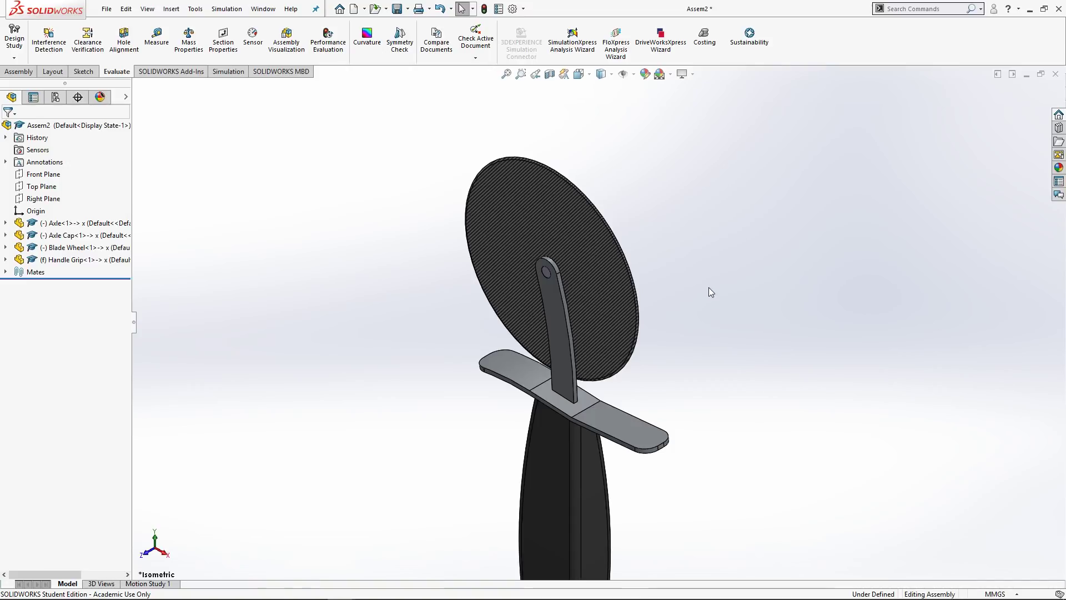
# Check the title block and blade wheel centering note in the Practice Part 7 PDF in SumatraPDF, and return to the SOLIDWORKS assembly
pyautogui.hotkey('alt', 'Tab')
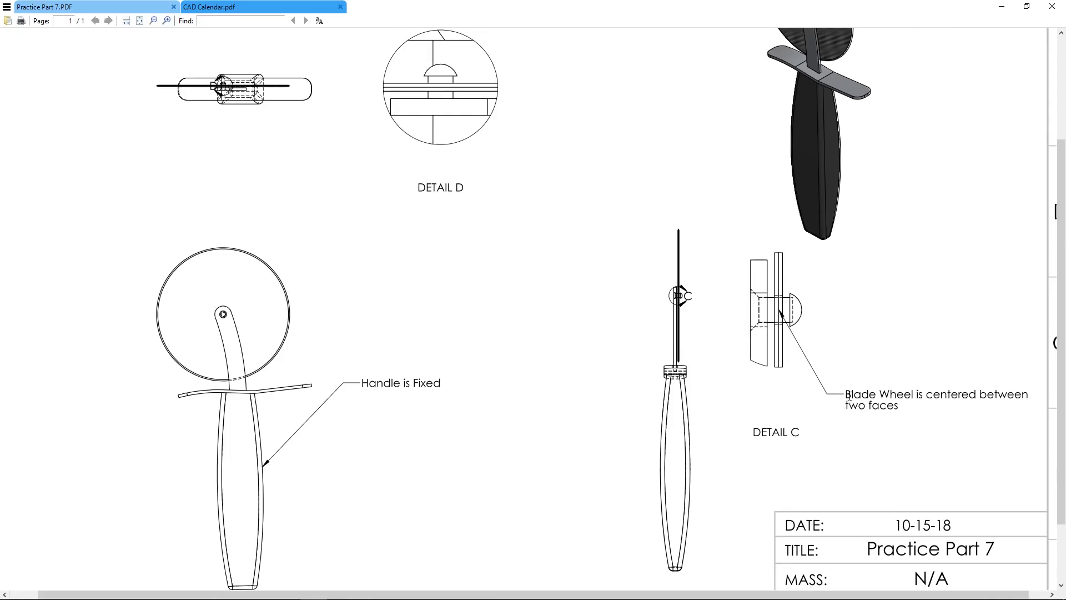
pyautogui.scroll(-3, 859, 395)
pyautogui.moveTo(909, 499); pyautogui.dragTo(940, 499)
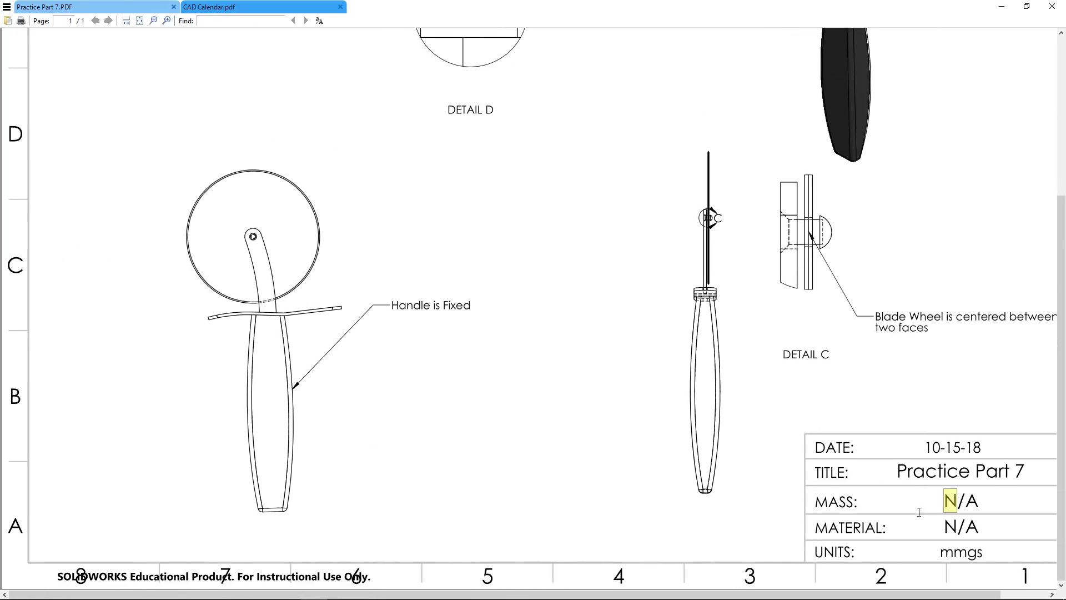
pyautogui.click(883, 508)
pyautogui.keyDown('ctrl'); pyautogui.scroll(-1, 539, 226); pyautogui.keyUp('ctrl')
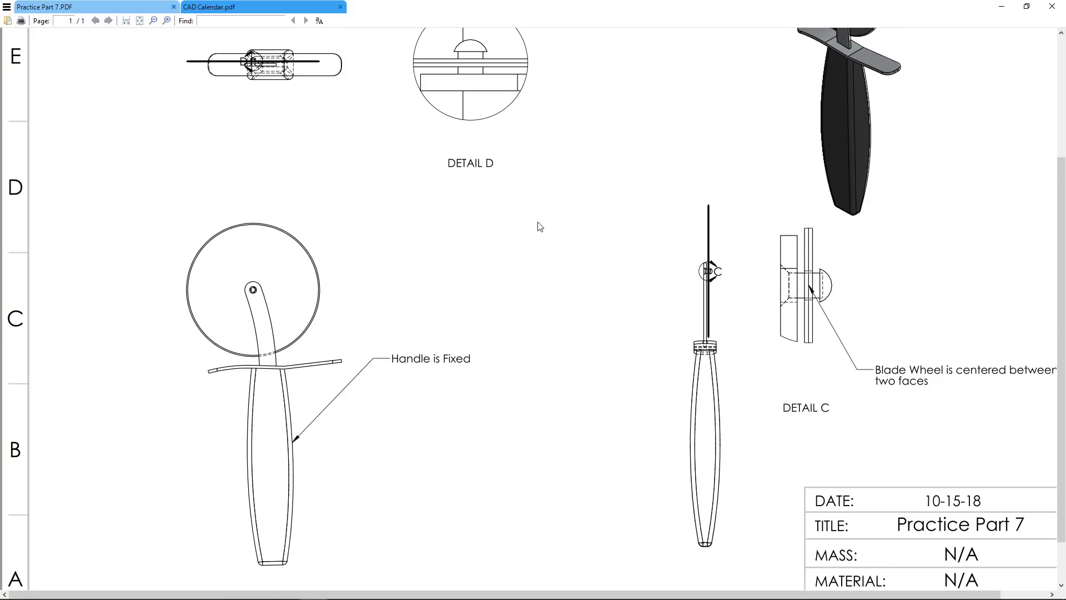
pyautogui.scroll(3, 571, 220)
pyautogui.hotkey('alt', 'Tab')
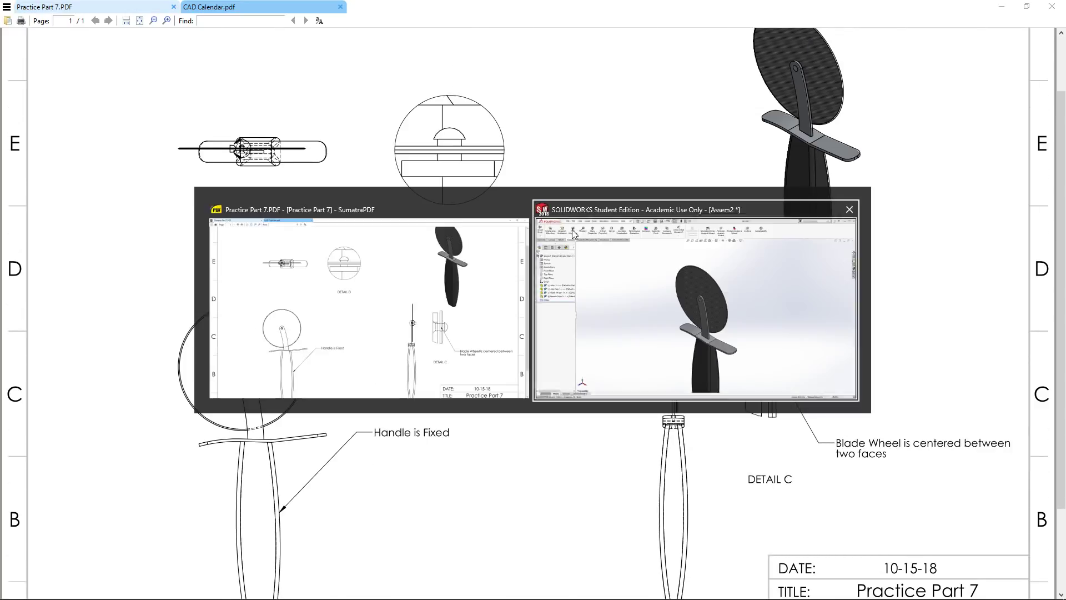
pyautogui.scroll(-2, 628, 463)
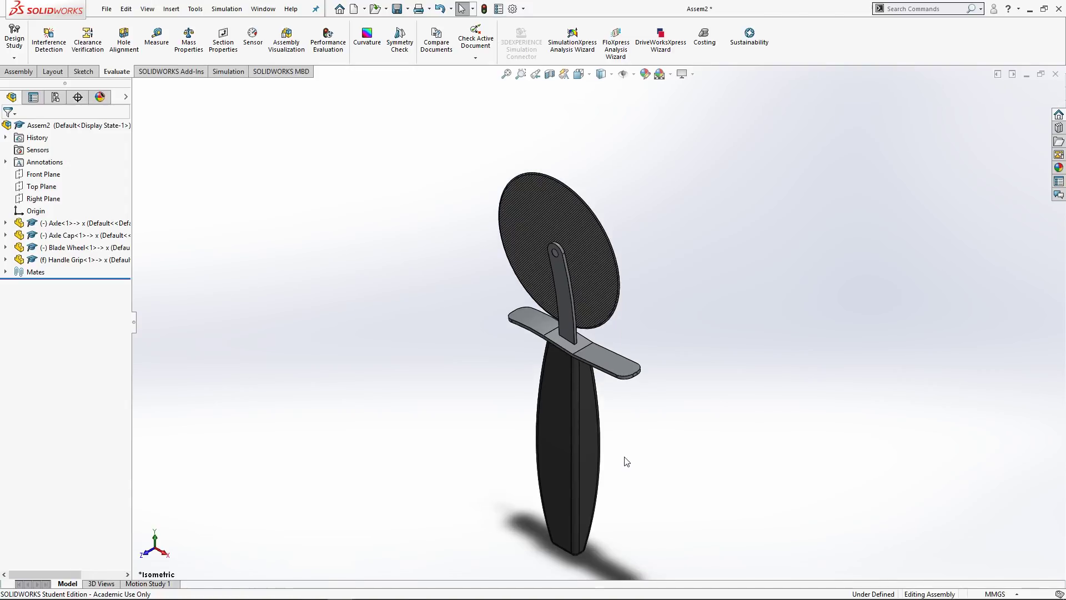